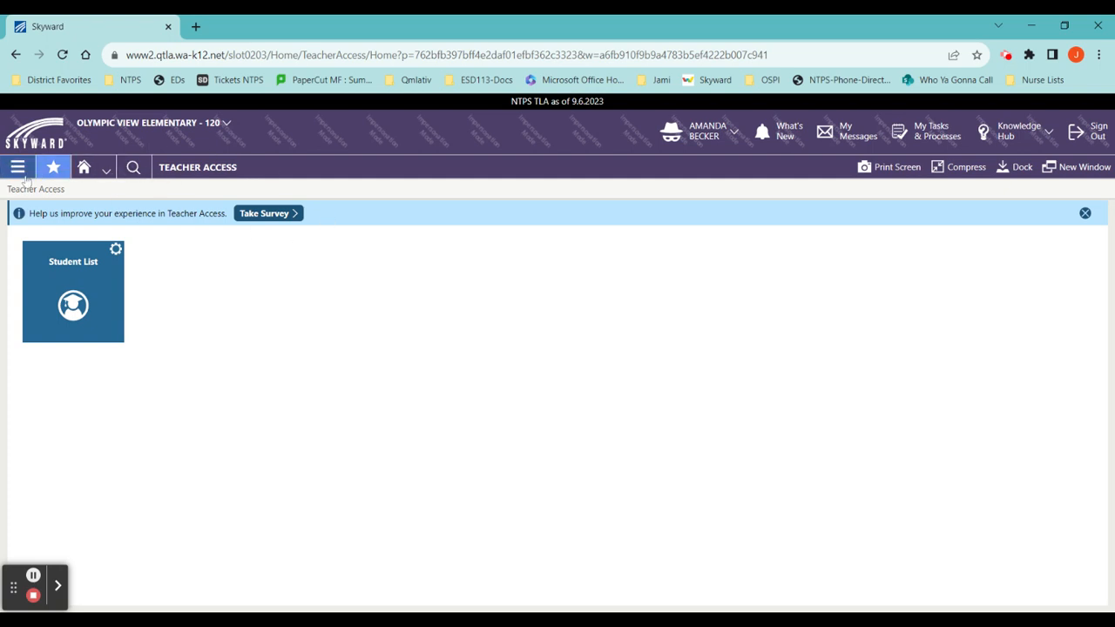
# - Open the Teacher Access conference list and view the details of the Fall Parent Teacher Conference
pyautogui.click(19, 168)
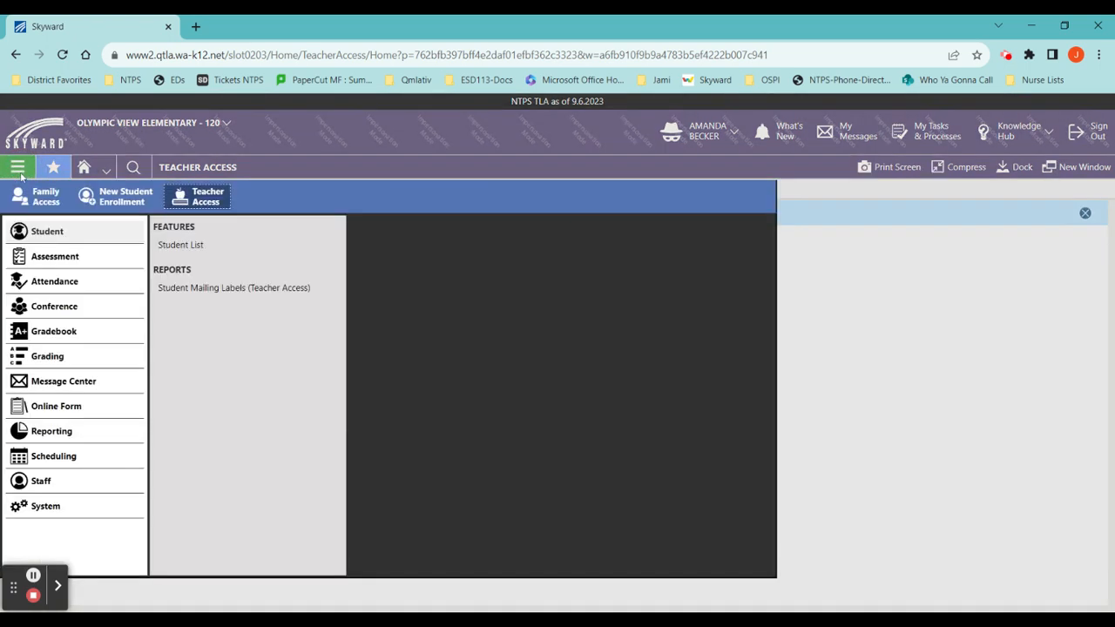
pyautogui.click(68, 317)
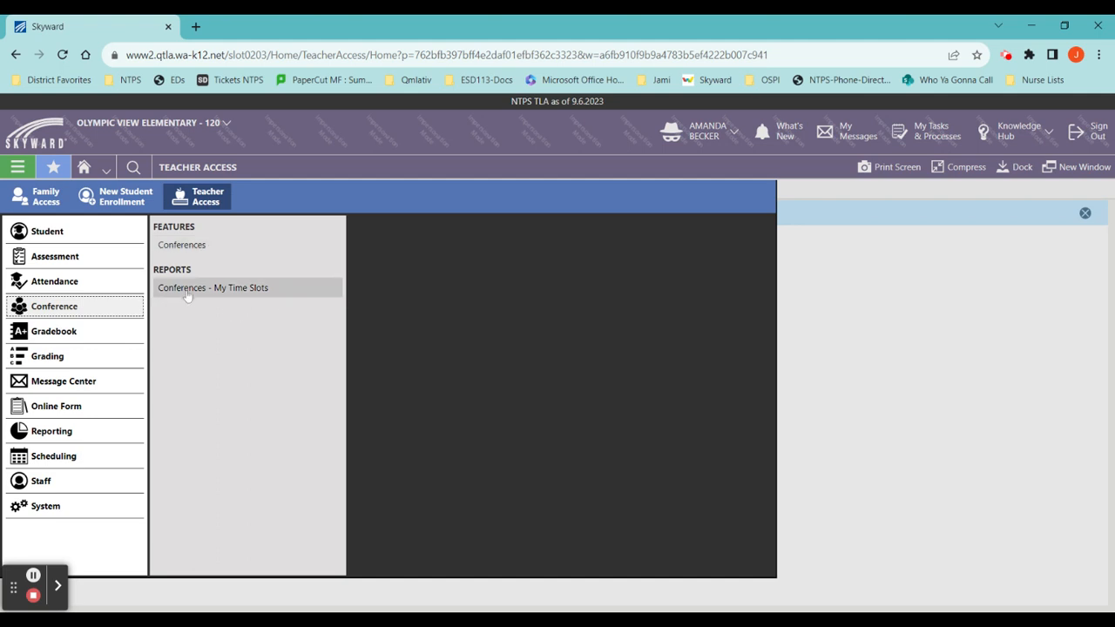
pyautogui.click(185, 247)
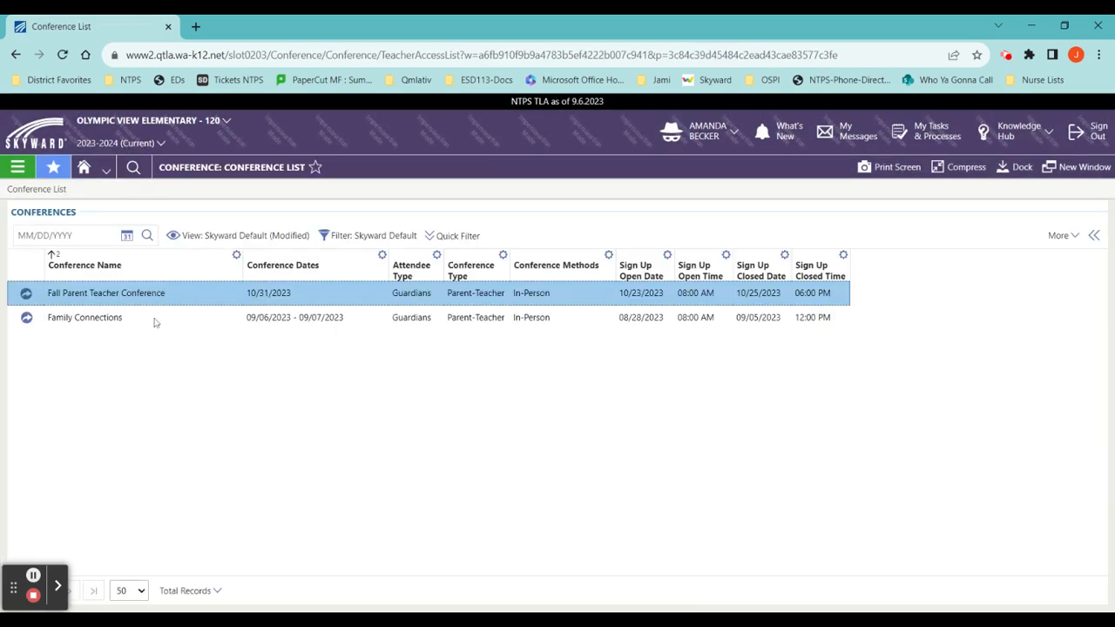
pyautogui.click(158, 319)
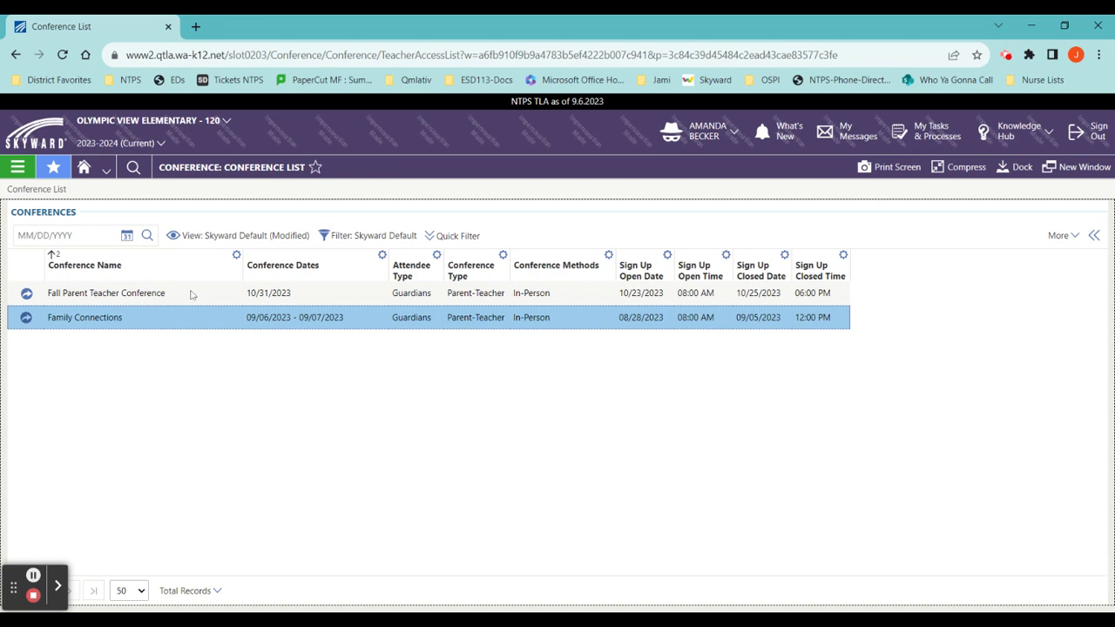
pyautogui.click(192, 295)
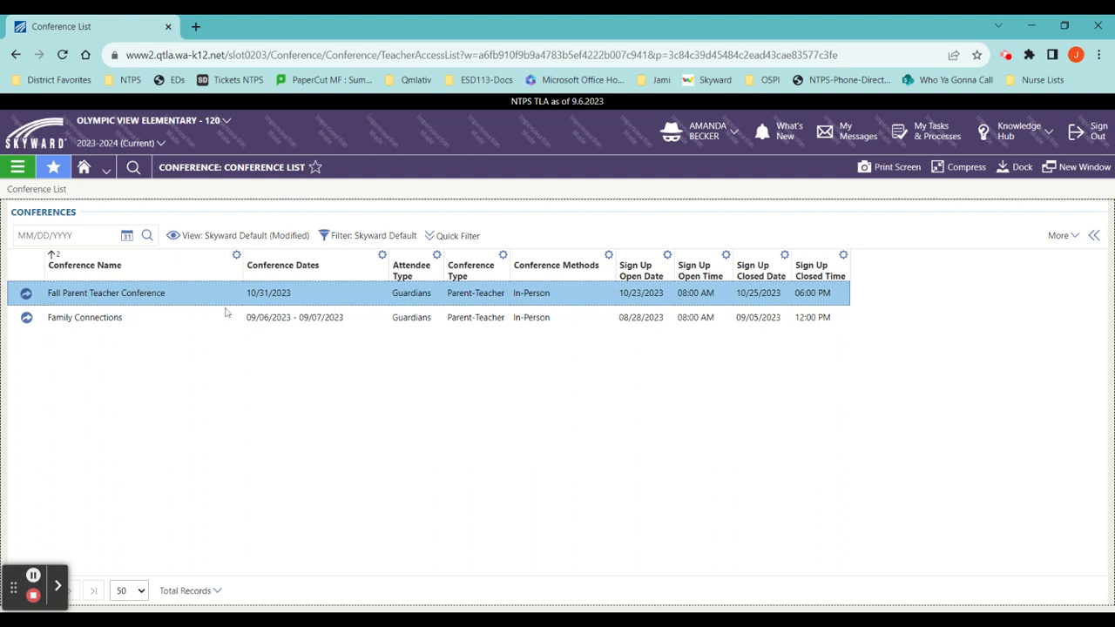
pyautogui.click(26, 294)
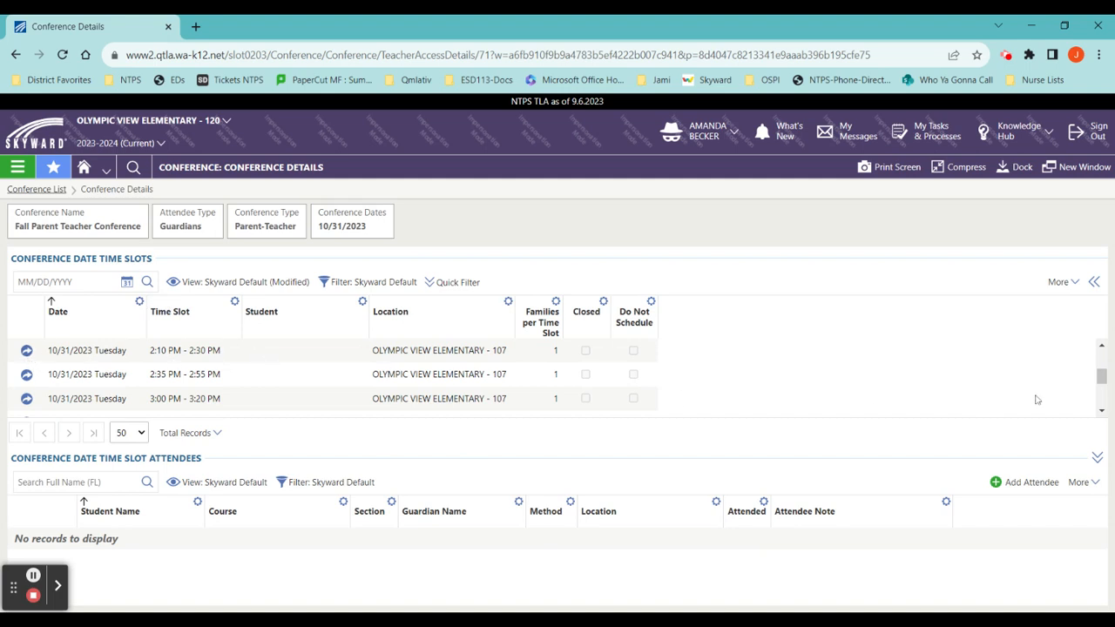
# - Start a new attendee for the 12:30 PM - 12:50 PM time slot and choose the student by last name
pyautogui.scroll(3, 1099, 376)
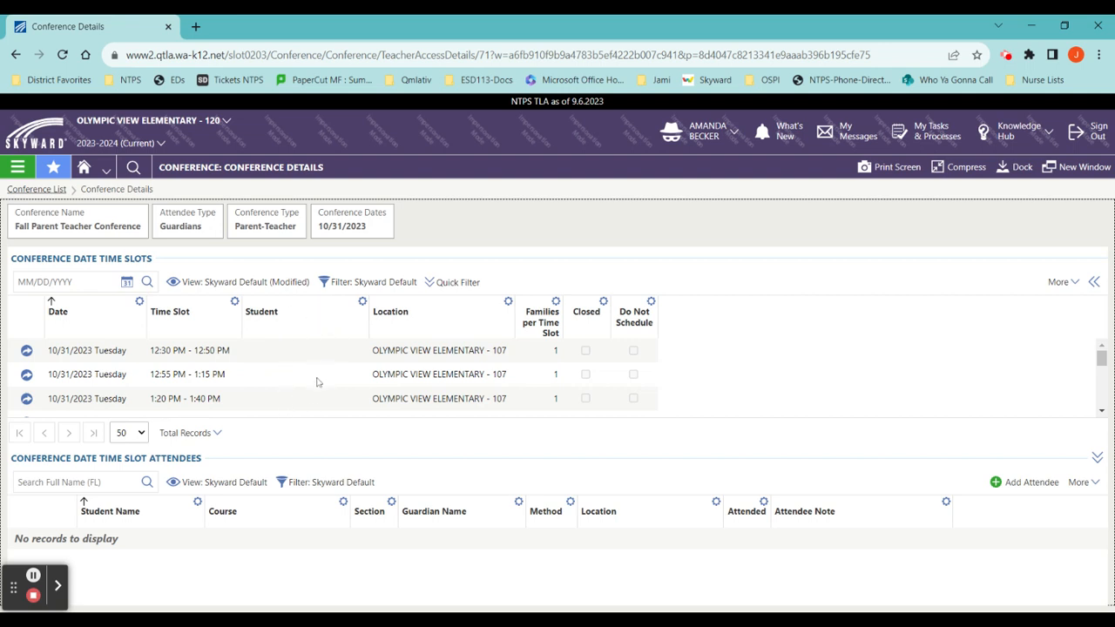
pyautogui.click(26, 351)
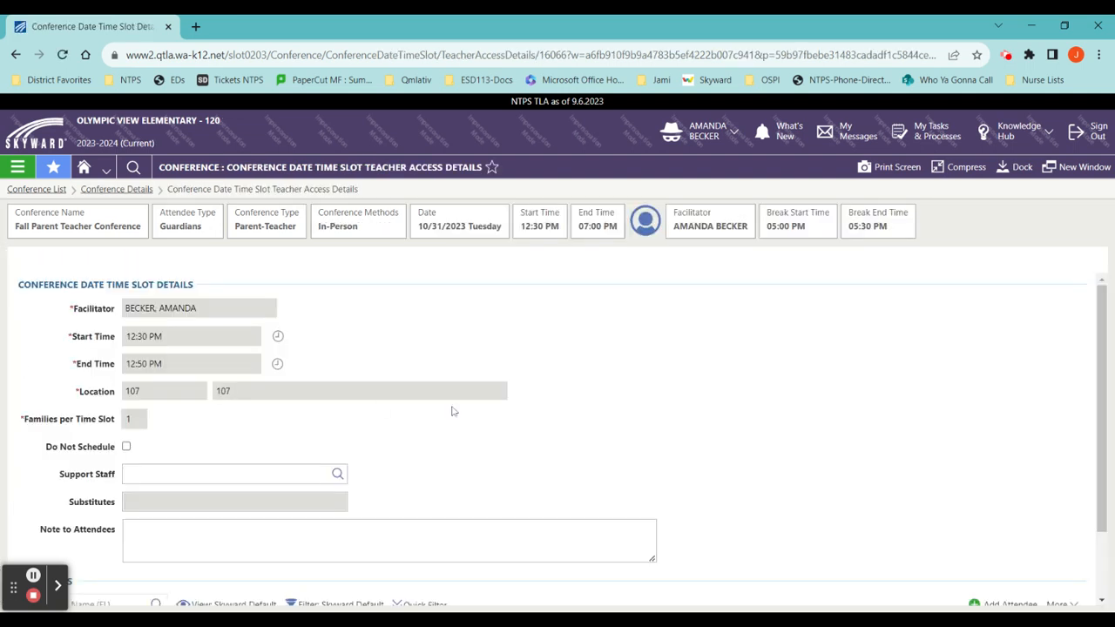
pyautogui.moveTo(1099, 324); pyautogui.dragTo(1108, 420)
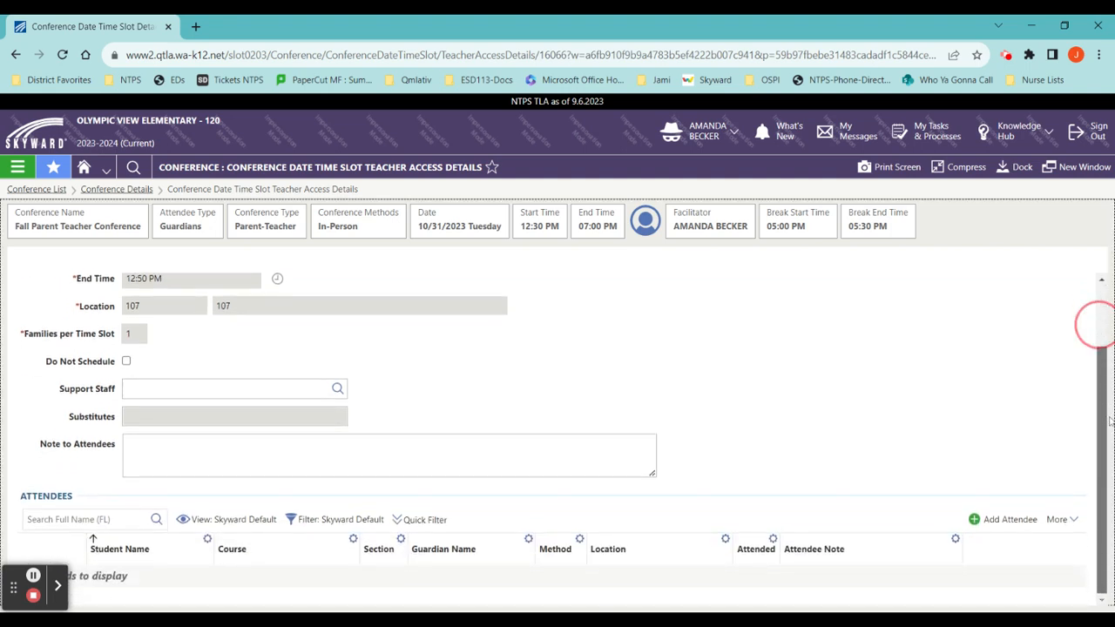
pyautogui.click(993, 518)
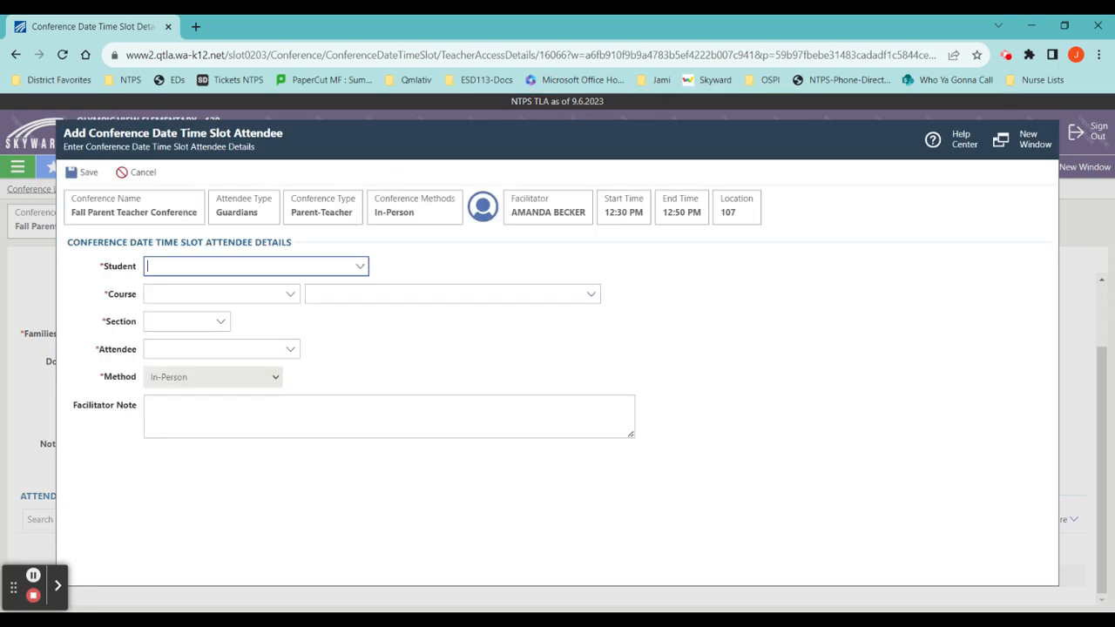
pyautogui.write('jet')
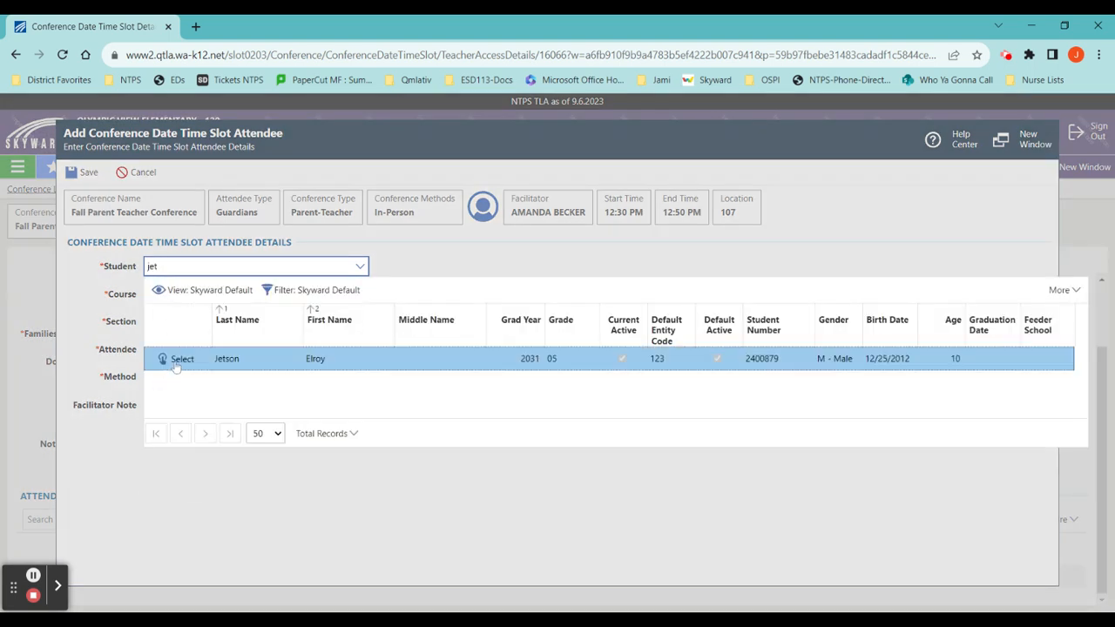
pyautogui.click(173, 361)
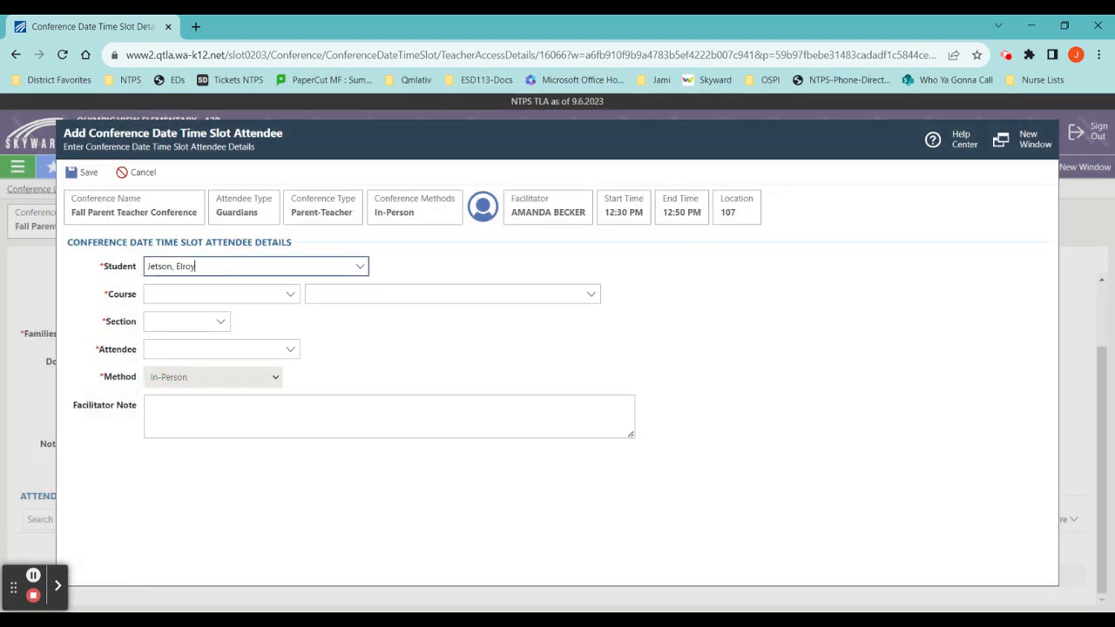
# - Set the attendee's course to SBGB05, ELEMENTARY 5th Grade, and the section to 107
pyautogui.click(291, 294)
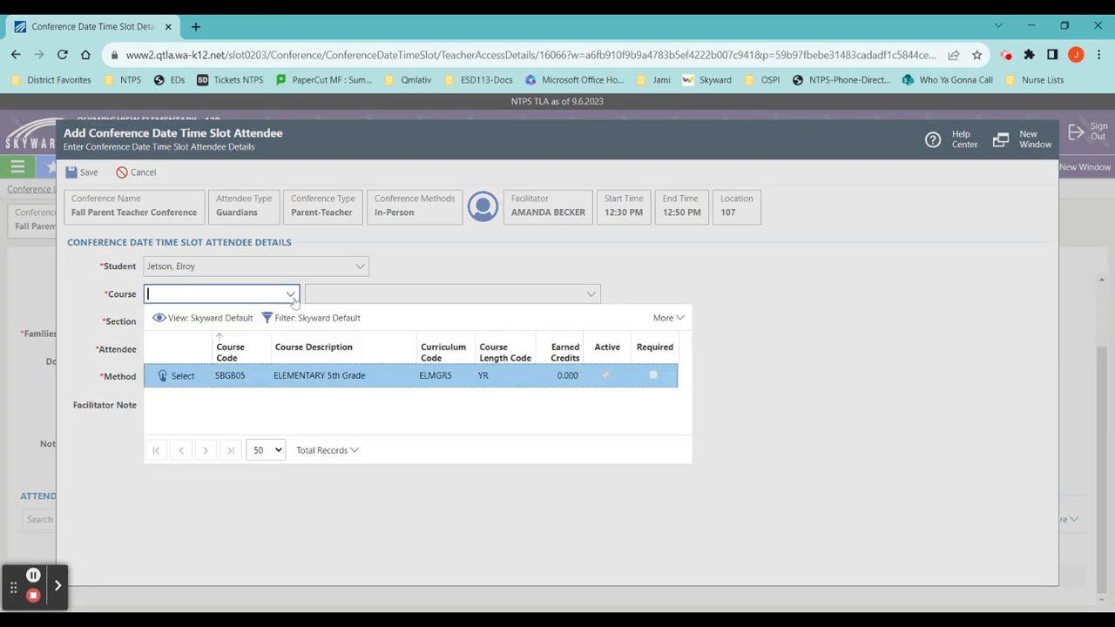
pyautogui.click(177, 380)
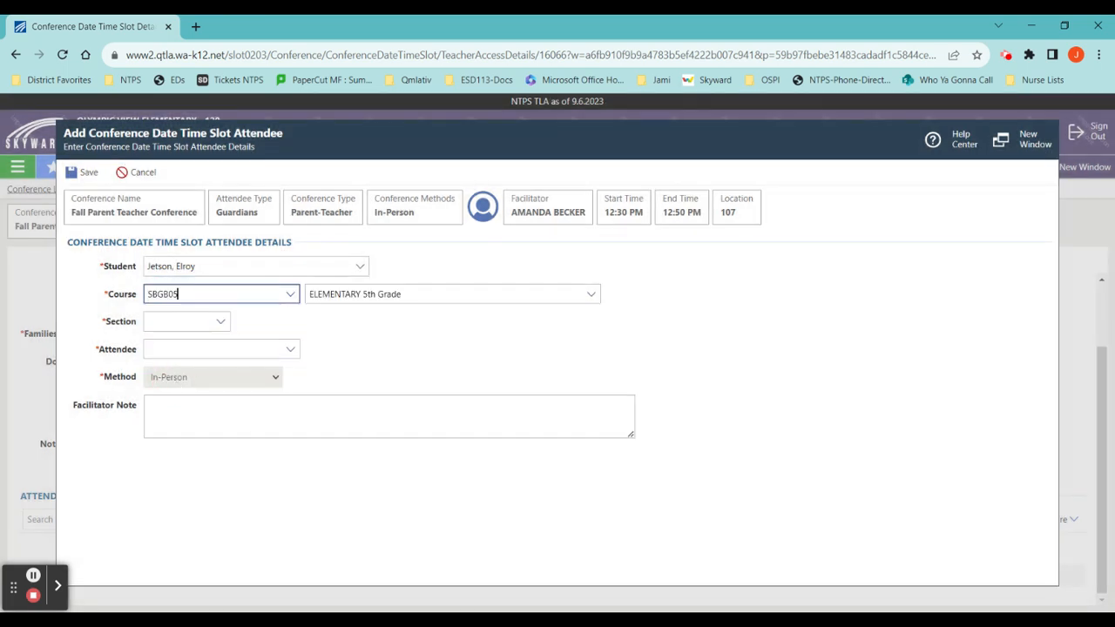
pyautogui.click(220, 321)
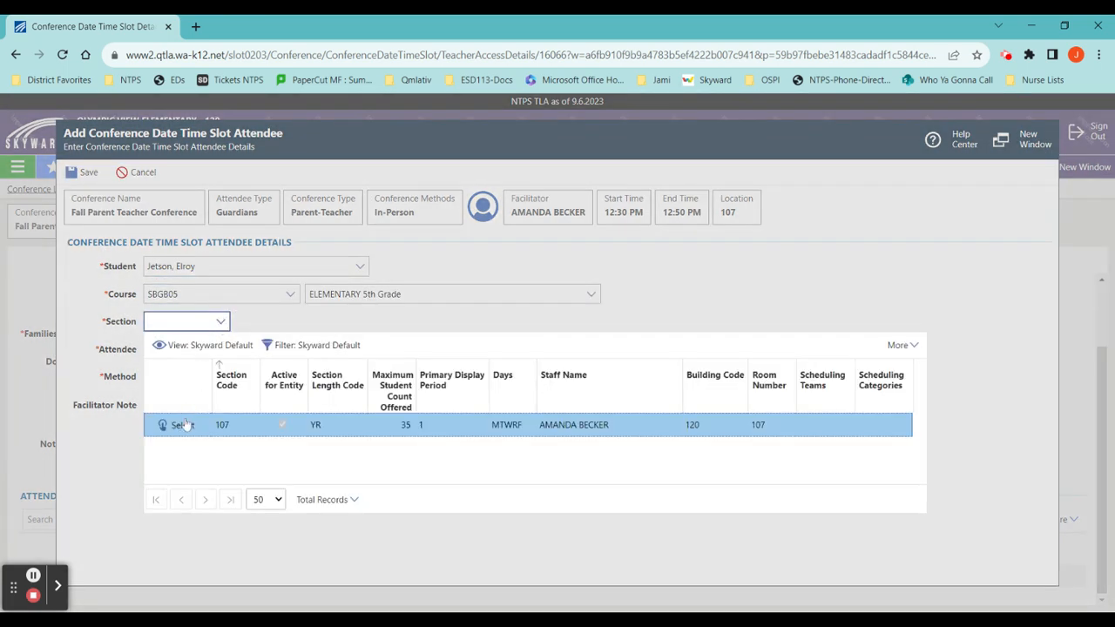
pyautogui.click(181, 425)
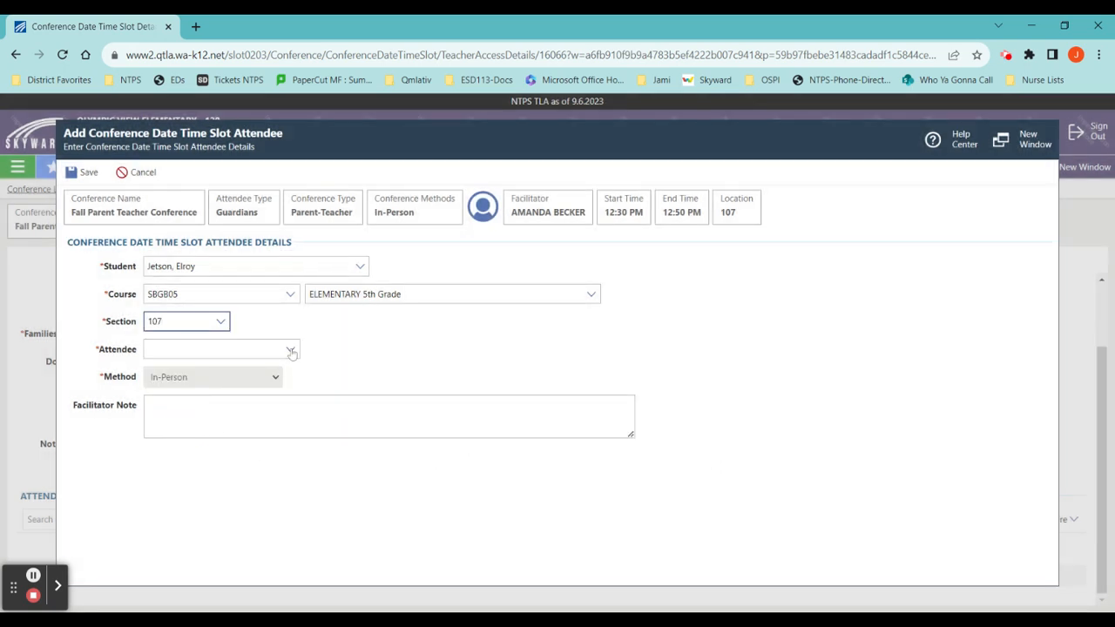
# - Choose the student's first listed guardian as the attendee and save the time slot booking
pyautogui.click(291, 350)
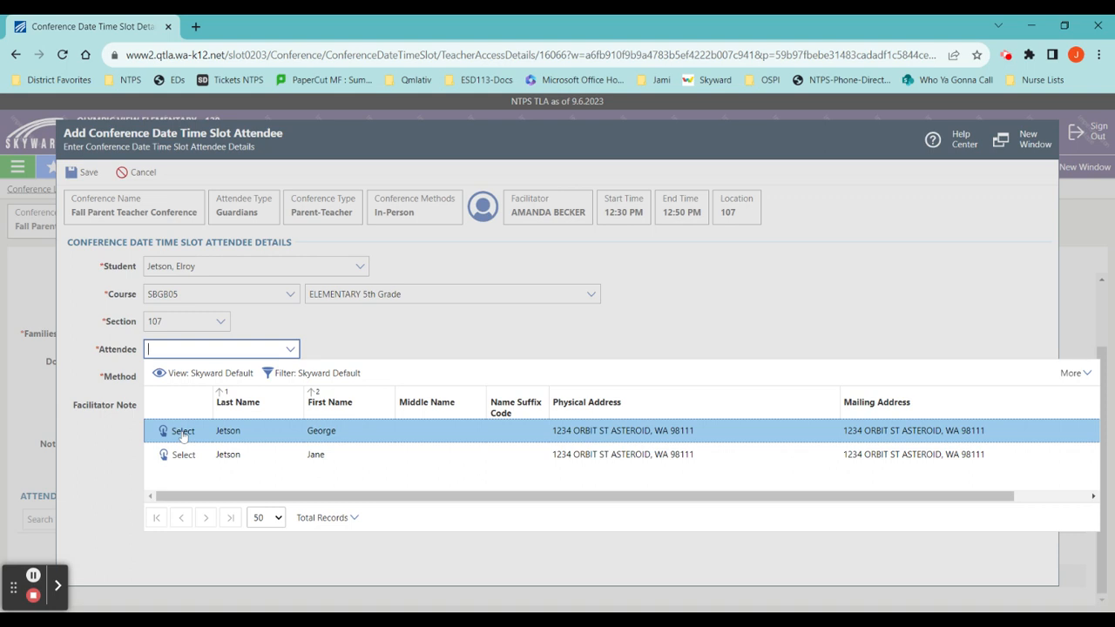
pyautogui.click(182, 432)
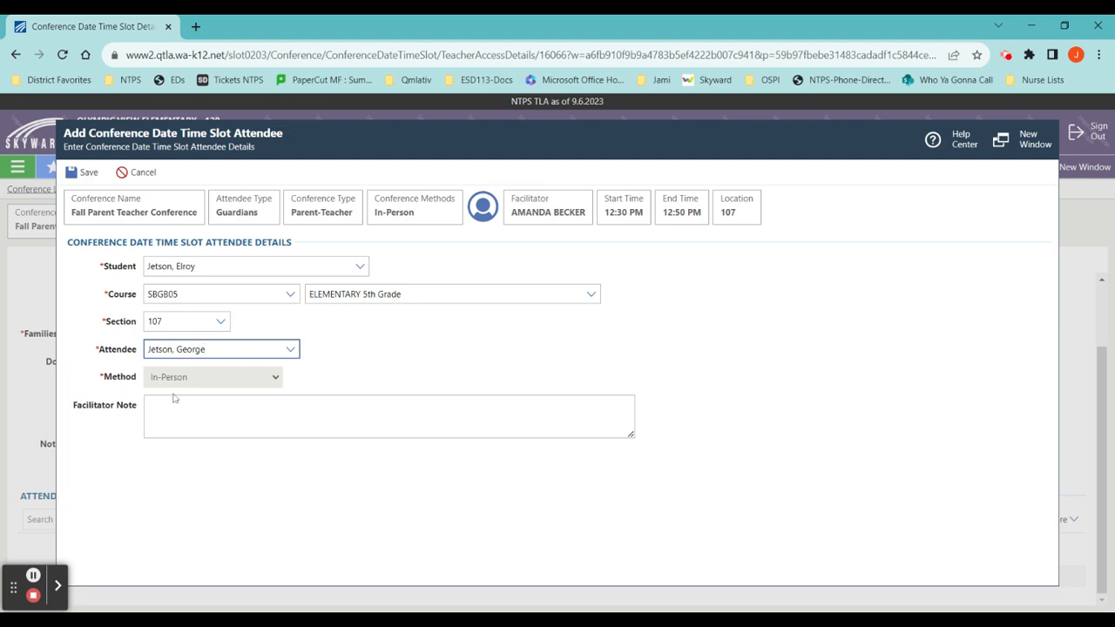
pyautogui.click(91, 178)
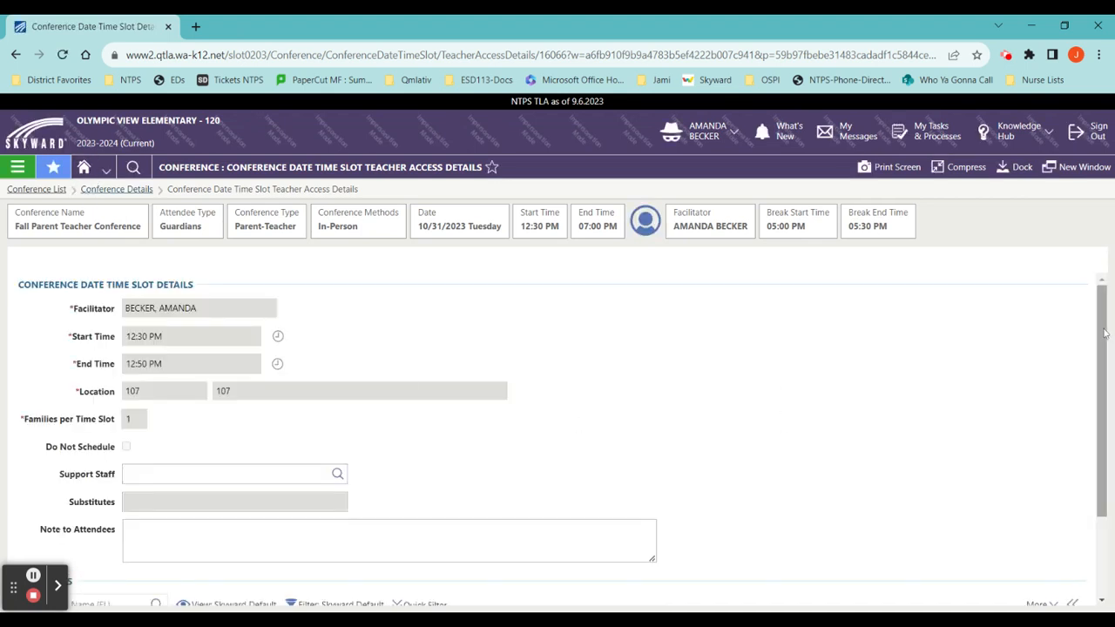
pyautogui.moveTo(1102, 331); pyautogui.dragTo(1111, 422)
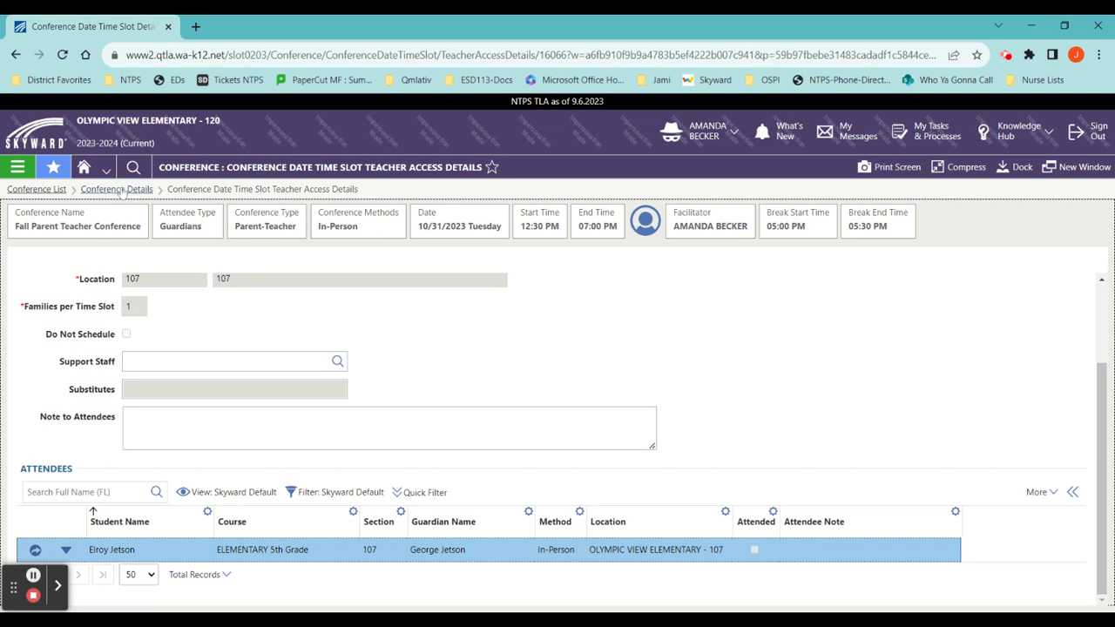
# - Return to the conference details, mark the 3:00 PM - 3:20 PM slot as Do Not Schedule, save it and review the slot list
pyautogui.click(120, 190)
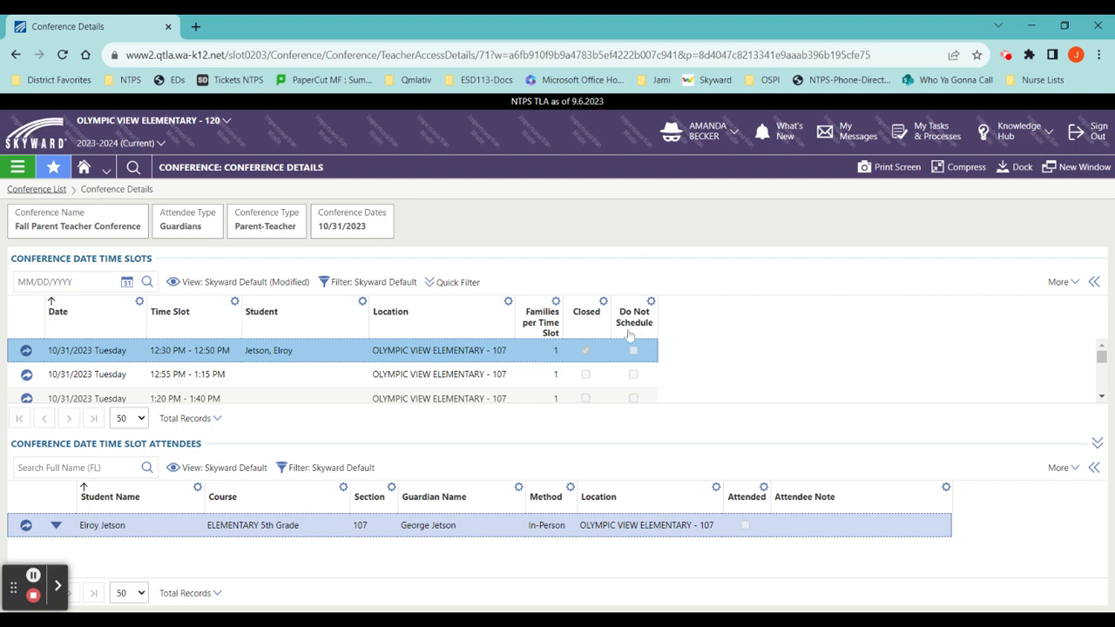
pyautogui.click(1101, 396)
pyautogui.click(1101, 396)
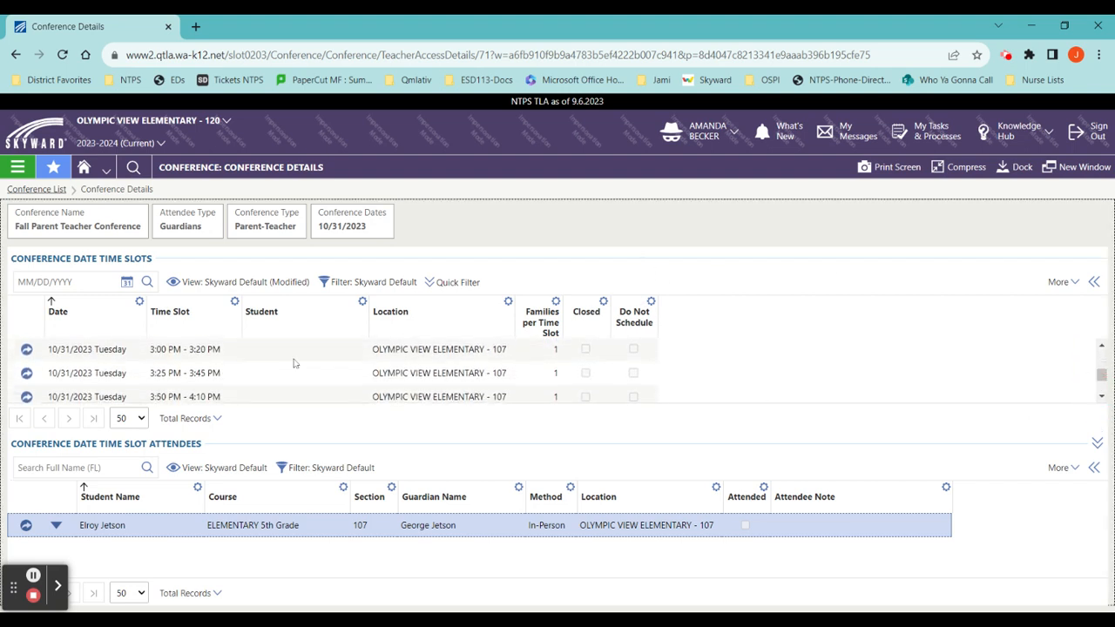
pyautogui.click(26, 349)
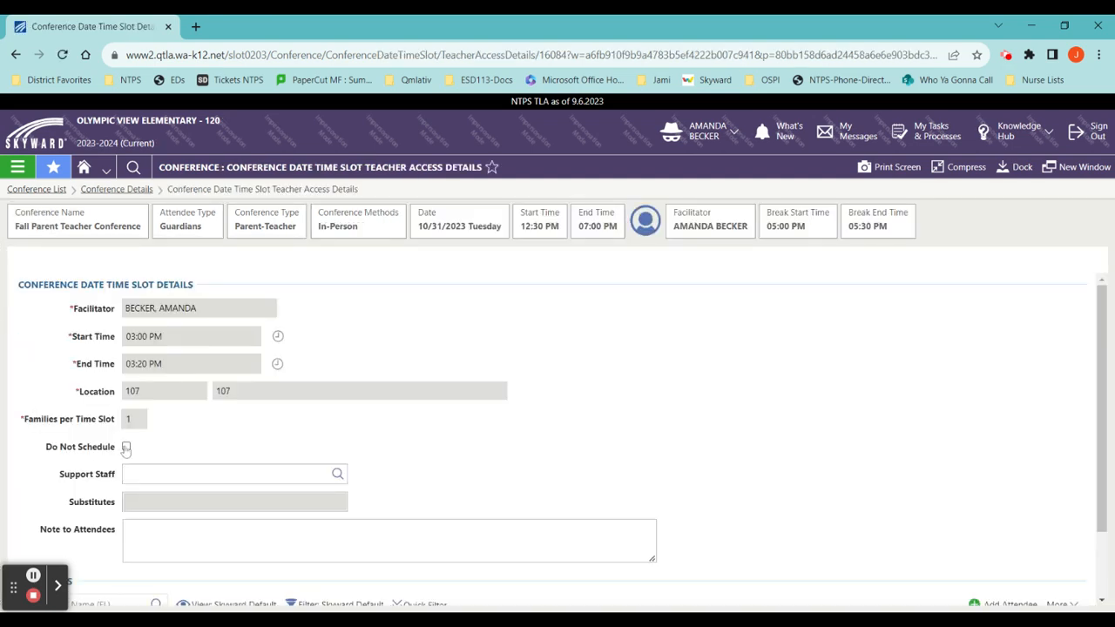
pyautogui.click(126, 447)
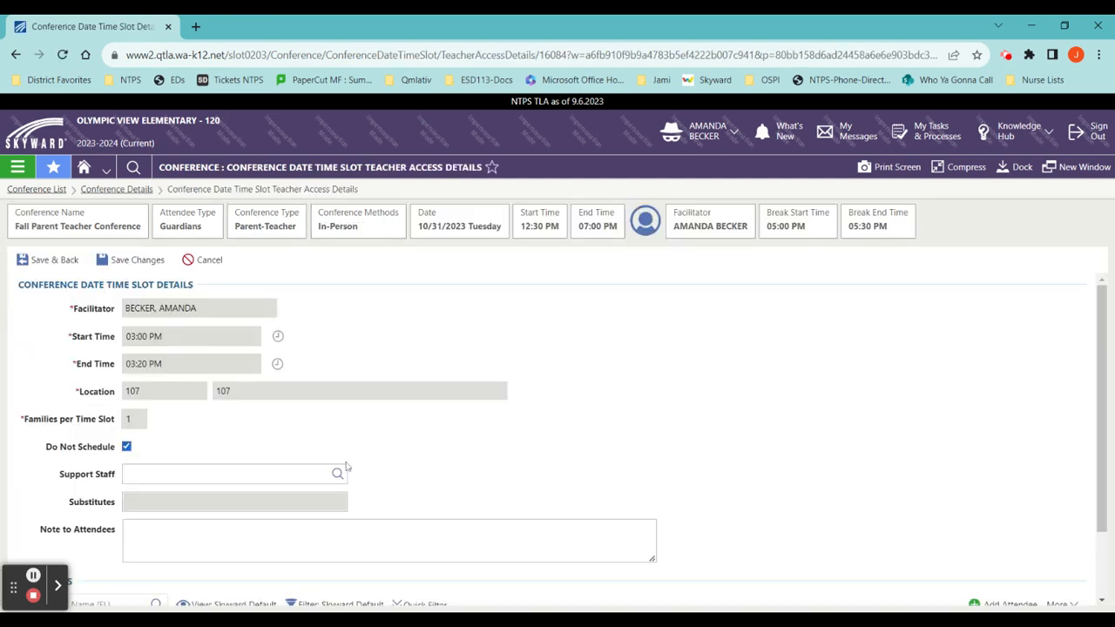
pyautogui.click(49, 262)
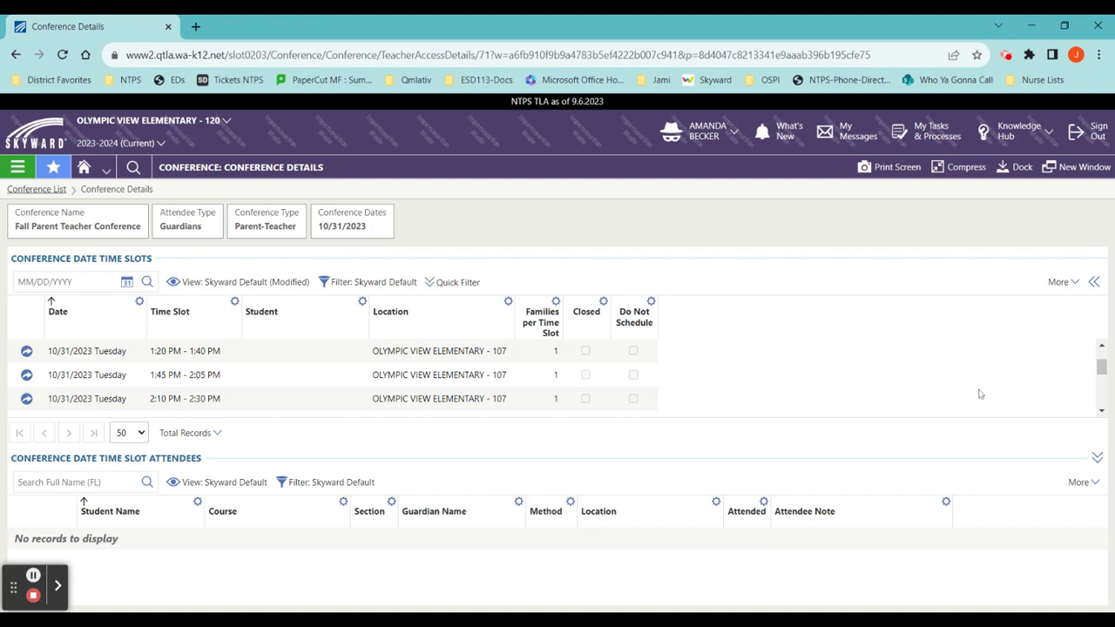
pyautogui.click(1103, 413)
pyautogui.click(1103, 413)
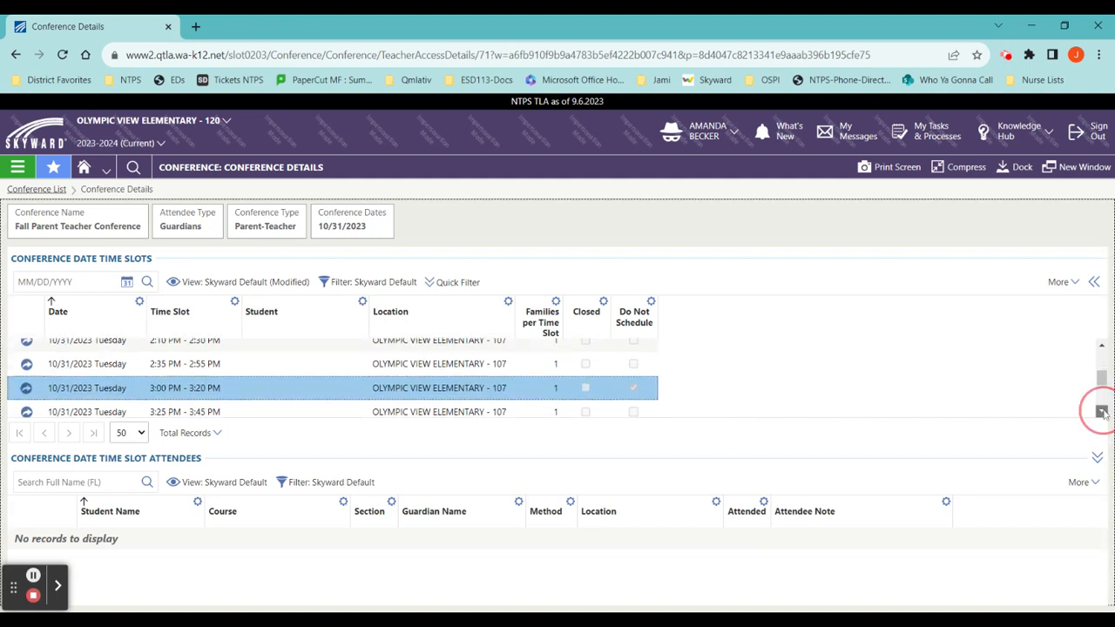
pyautogui.click(1103, 413)
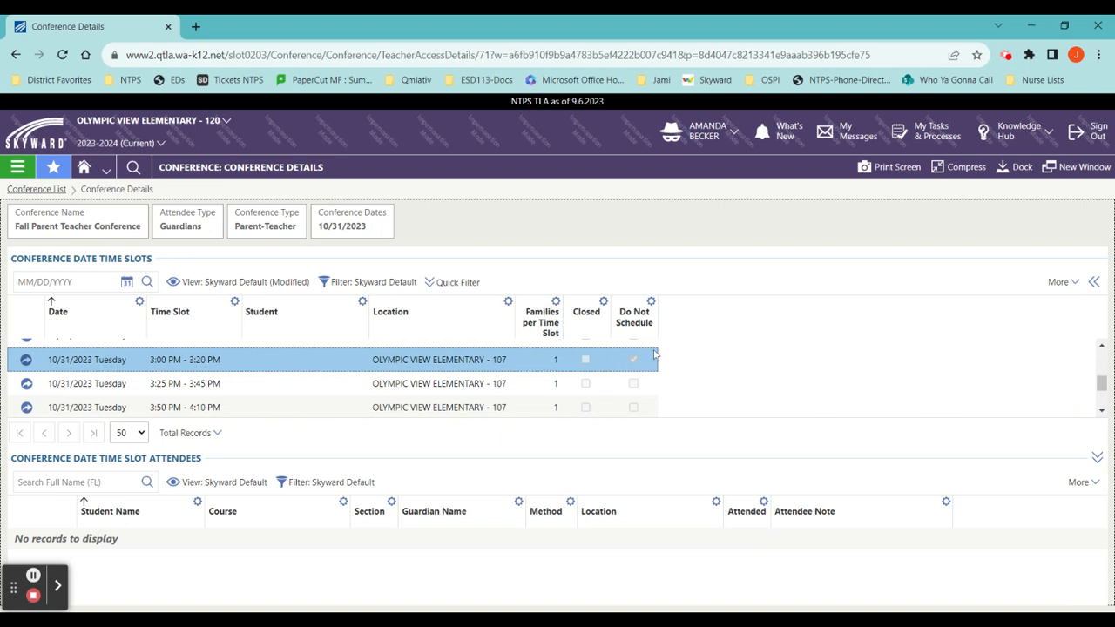
pyautogui.click(1101, 348)
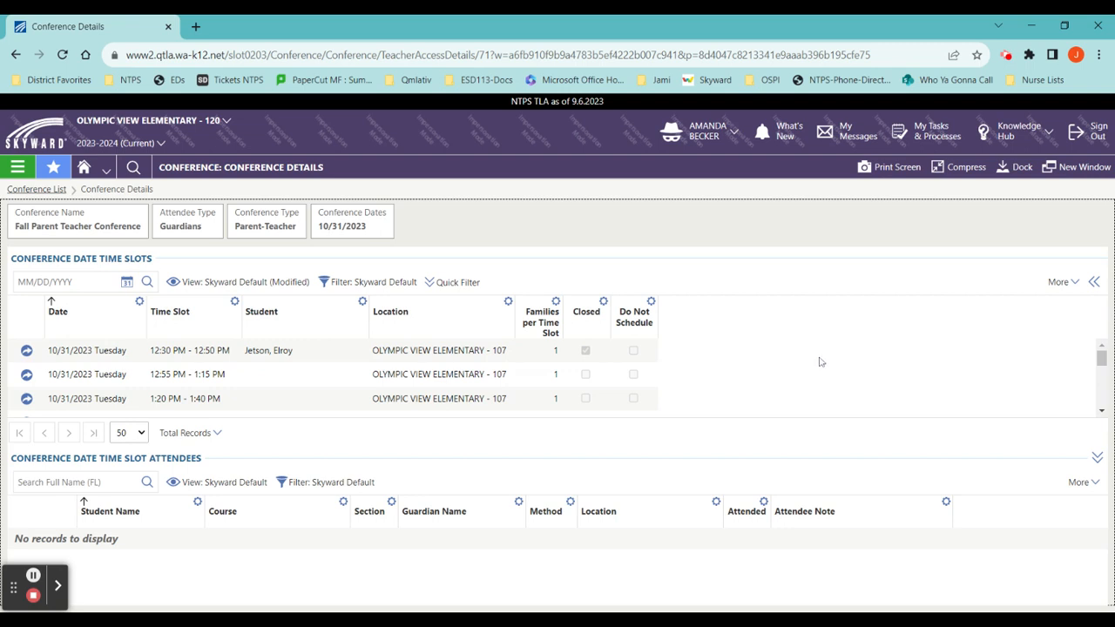
# - Open the Conferences - My Time Slots report setup and keep Fall Parent Teacher Conference as the selected conference
pyautogui.click(18, 166)
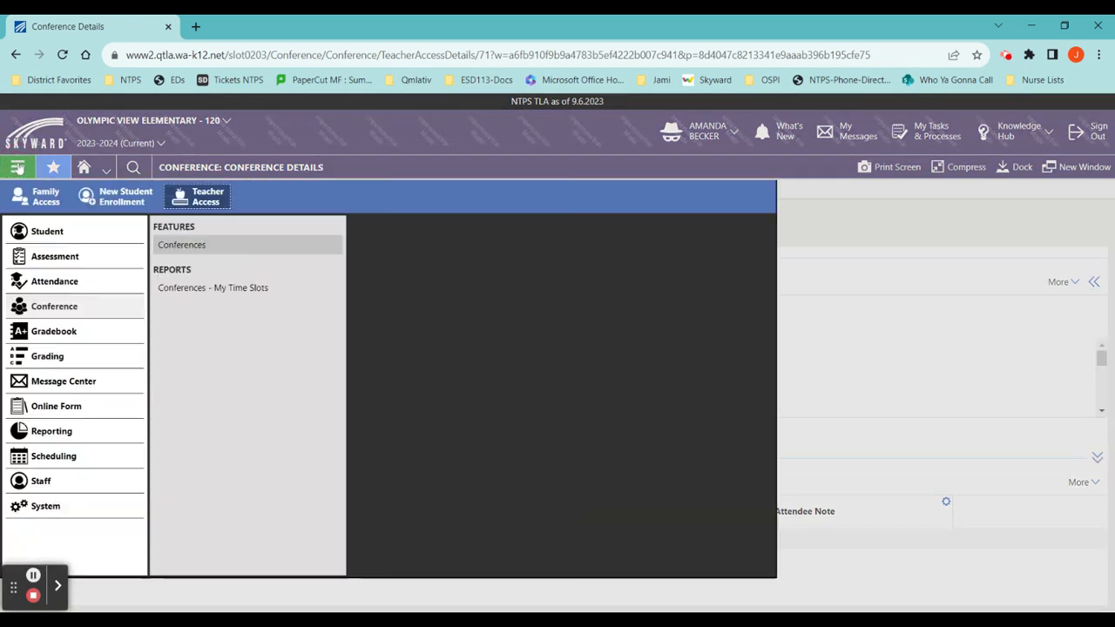
pyautogui.click(48, 315)
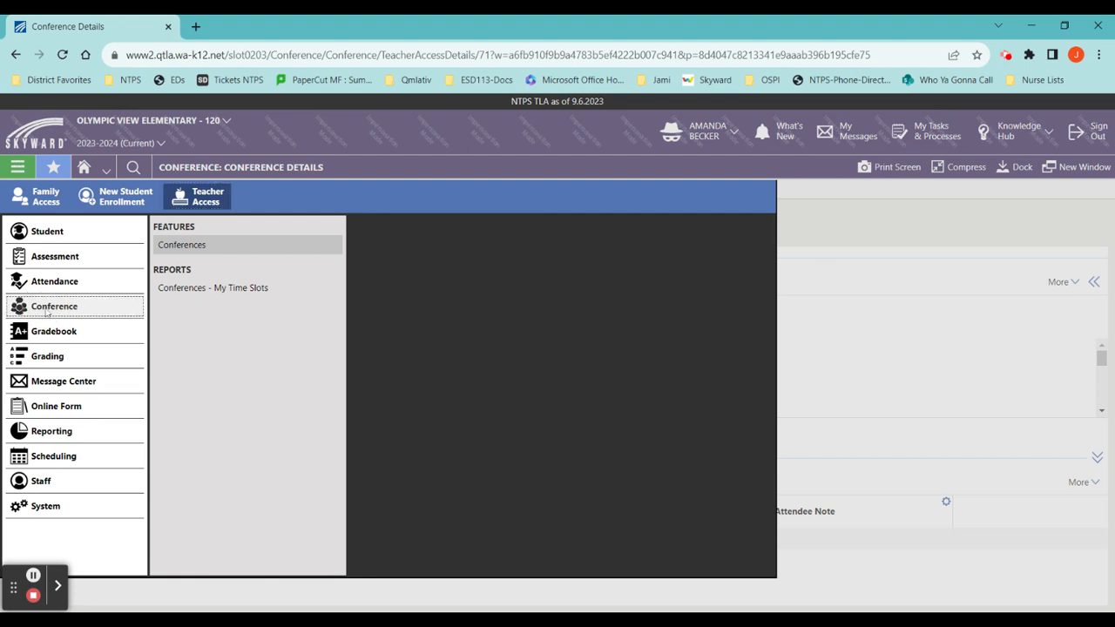
pyautogui.click(252, 289)
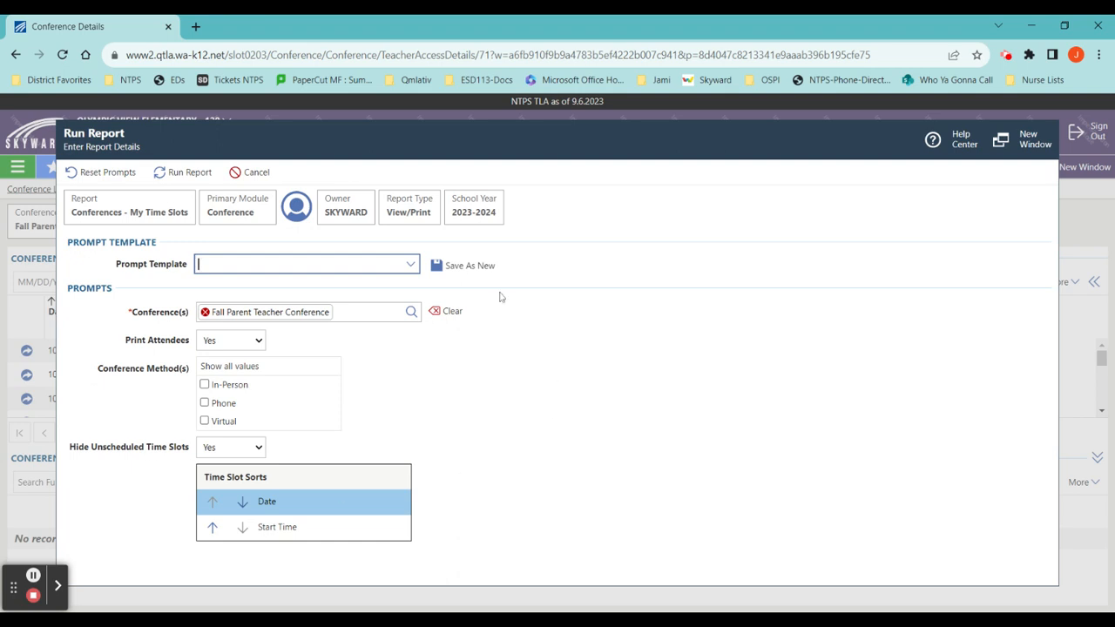
pyautogui.click(411, 312)
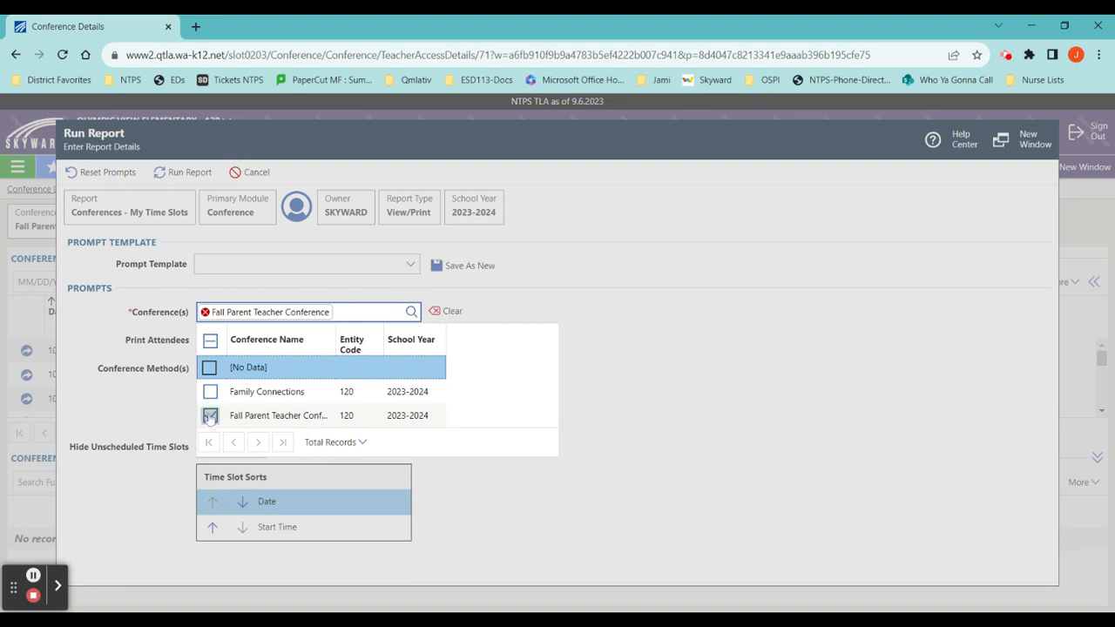
pyautogui.click(209, 416)
pyautogui.click(209, 416)
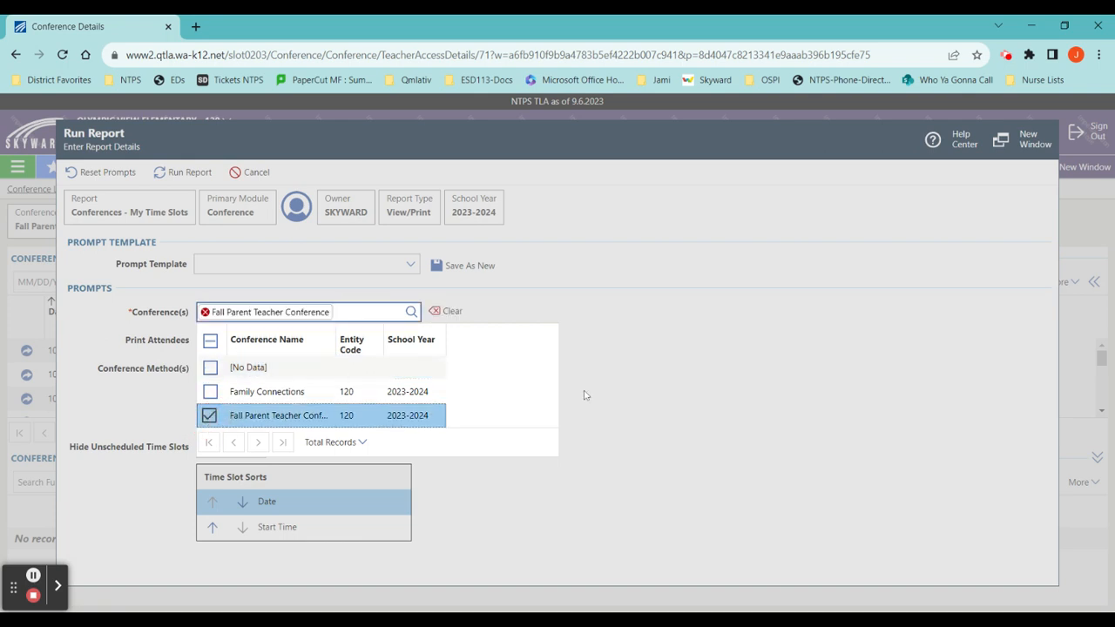
pyautogui.click(702, 406)
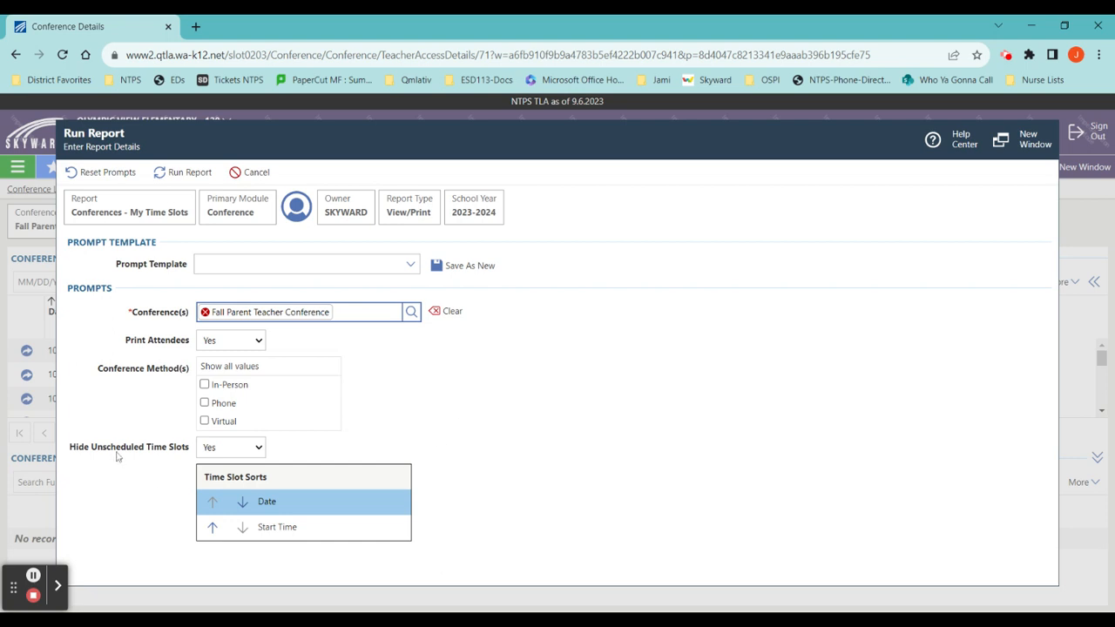
# - Set Hide Unscheduled Time Slots to No, run the My Time Slots report and review the listed slots
pyautogui.click(259, 449)
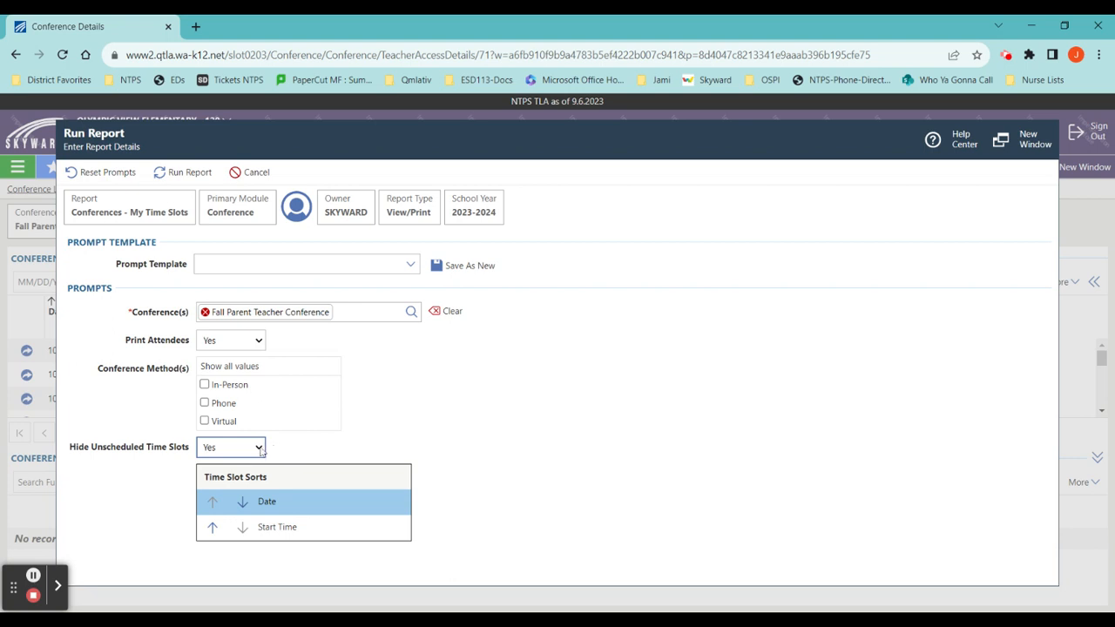
pyautogui.press('Down')
pyautogui.click(189, 173)
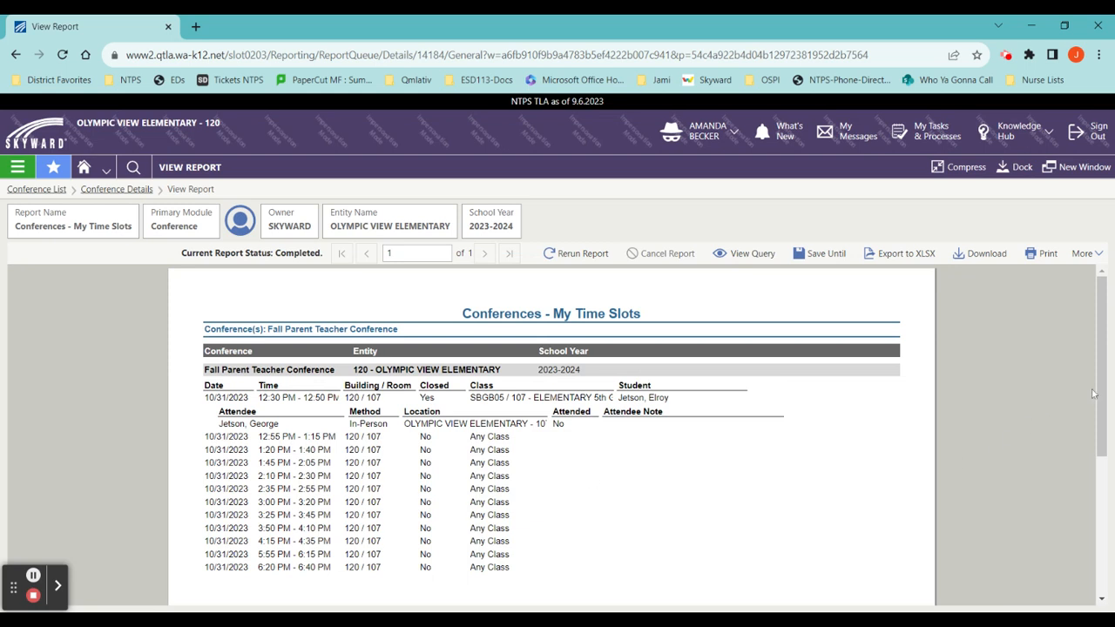
pyautogui.moveTo(1099, 390); pyautogui.dragTo(1099, 420)
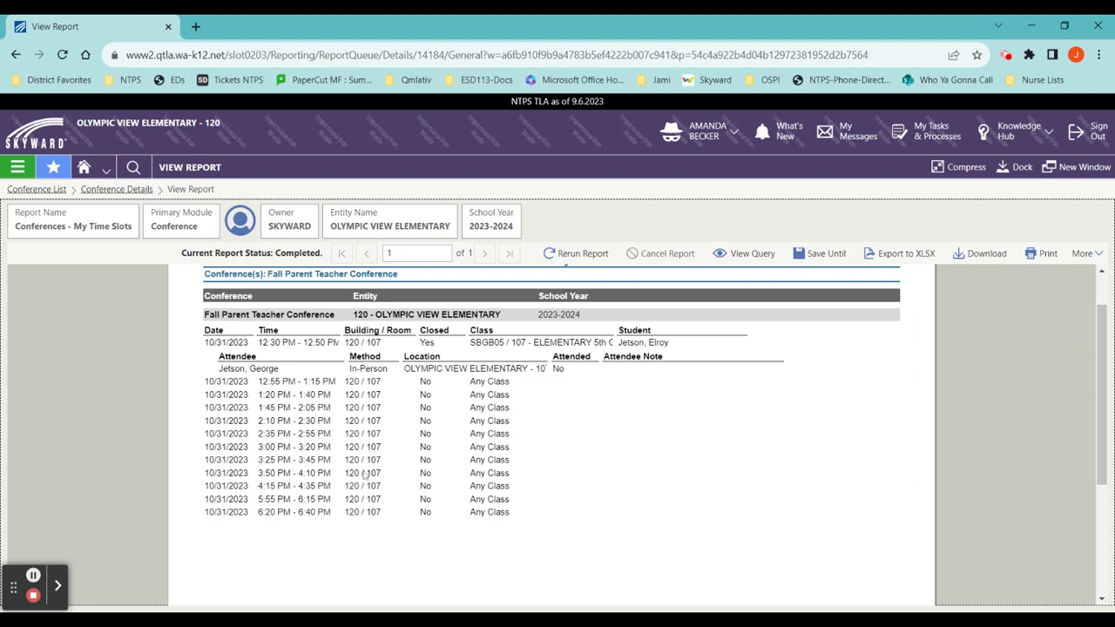
pyautogui.moveTo(1099, 369); pyautogui.dragTo(1104, 323)
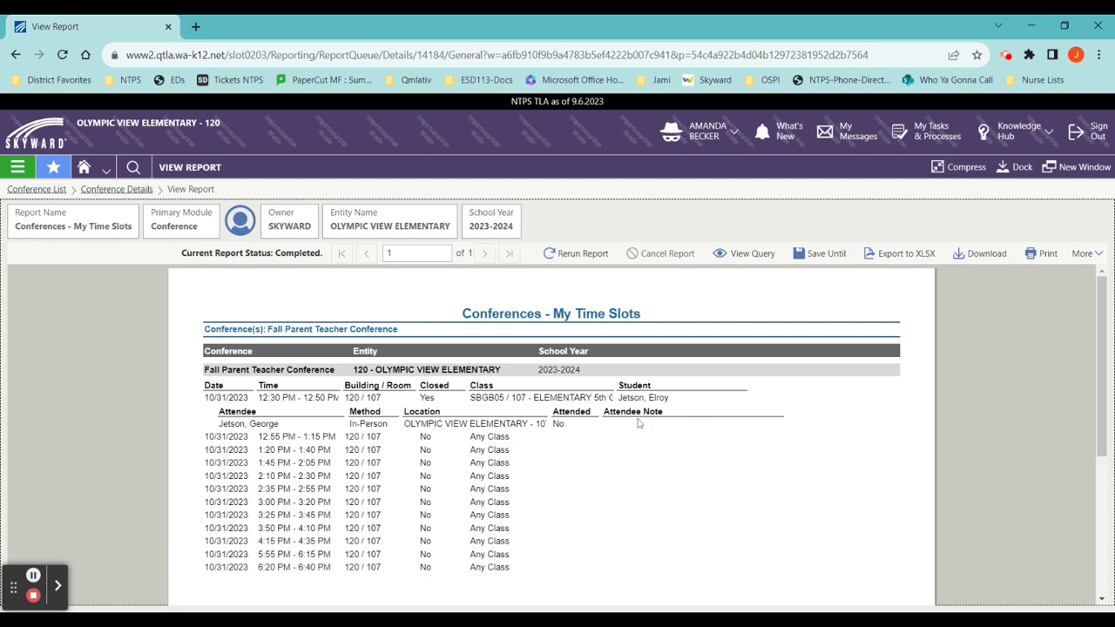
# - Rerun the My Time Slots report with Hide Unscheduled Time Slots set to Yes
pyautogui.click(577, 255)
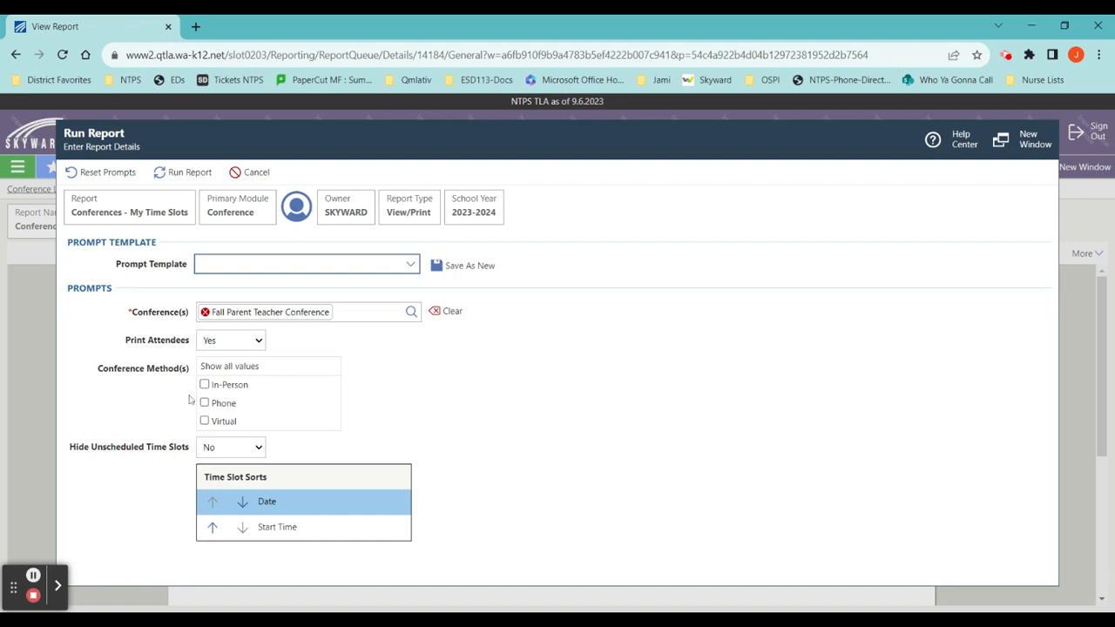
pyautogui.click(250, 452)
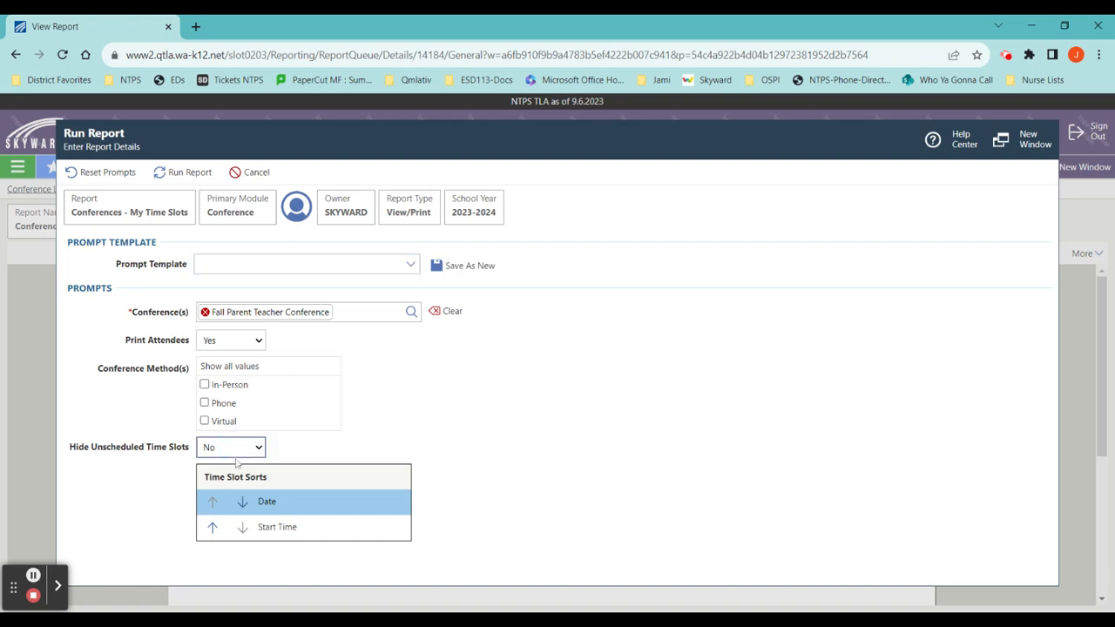
pyautogui.click(235, 465)
pyautogui.click(180, 174)
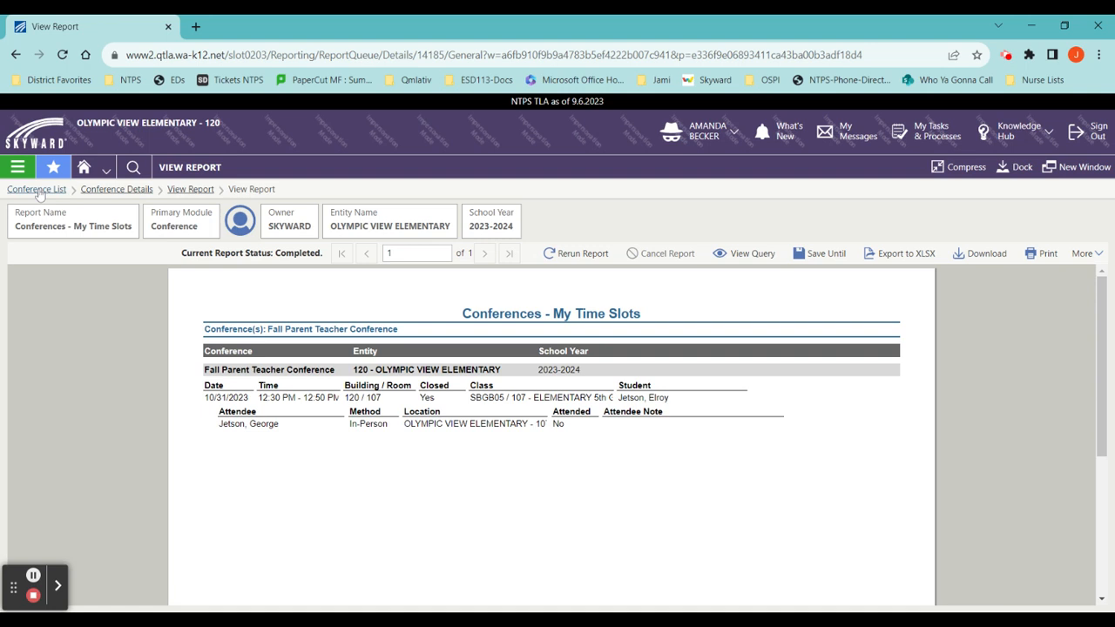
# - Return to the conference details, open the 12:30 PM - 12:50 PM slot and cancel its booked attendee's conference, confirming the deletion
pyautogui.click(100, 189)
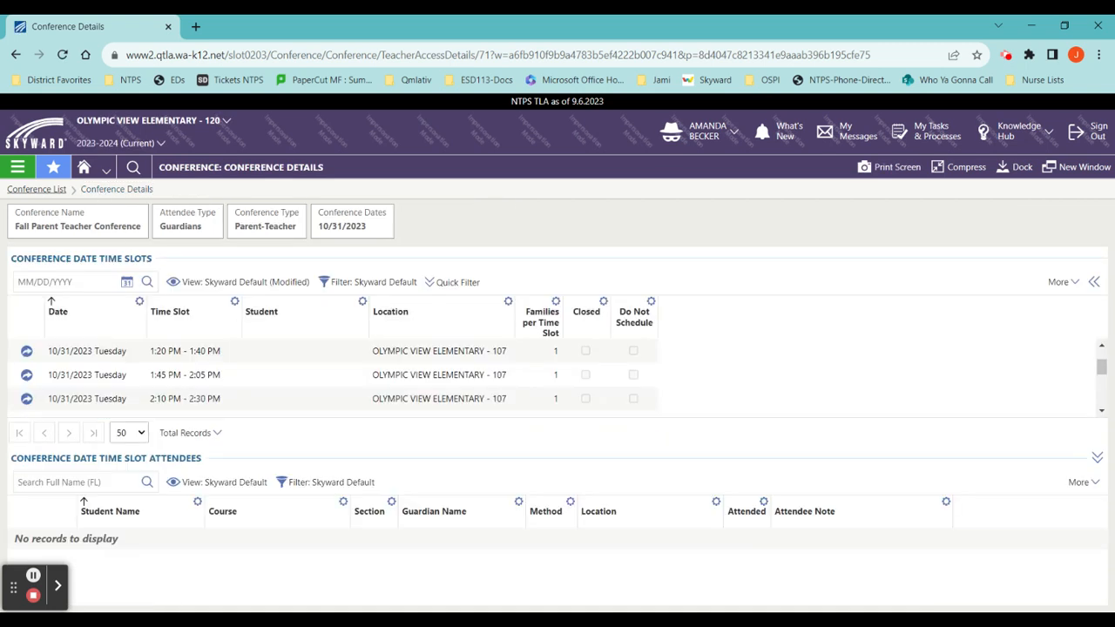
pyautogui.click(1100, 348)
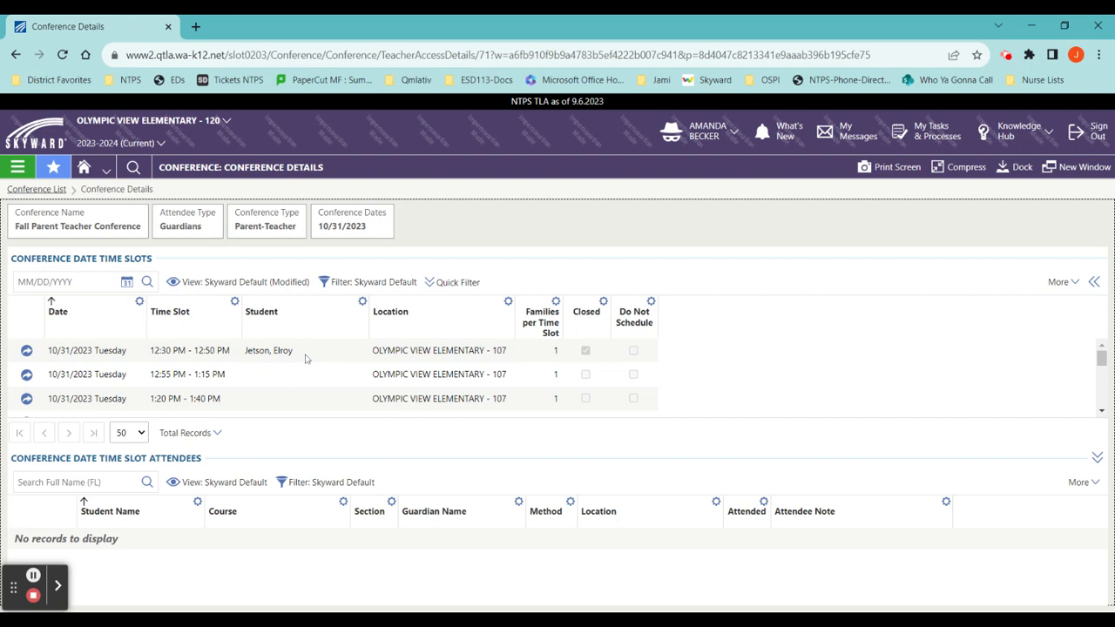
pyautogui.click(27, 351)
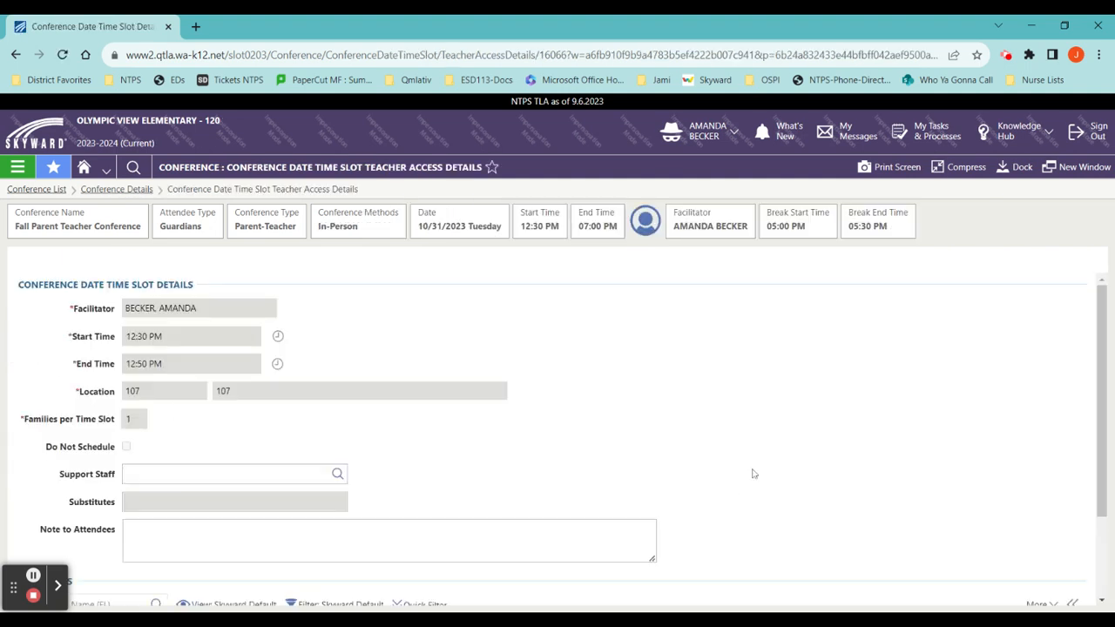
pyautogui.scroll(-3, 1098, 384)
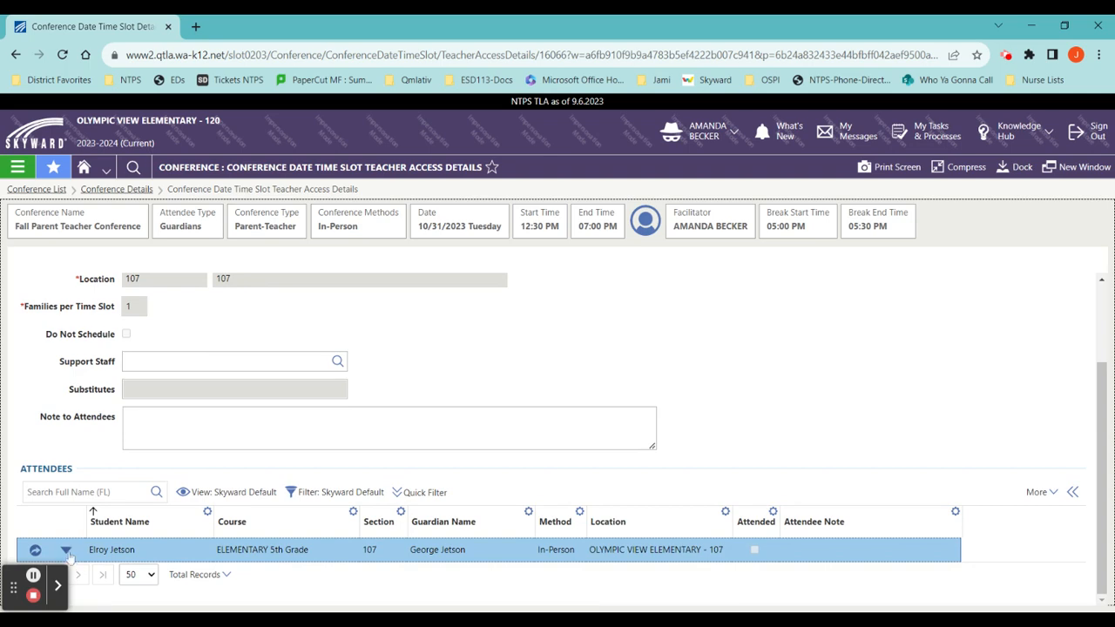
pyautogui.click(65, 551)
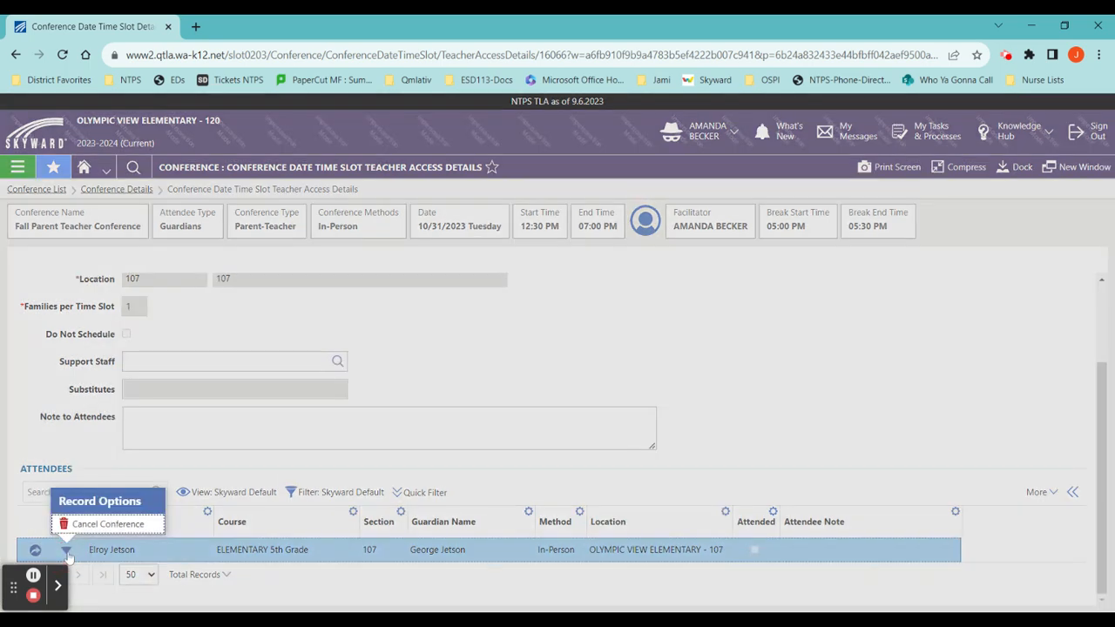
pyautogui.click(106, 525)
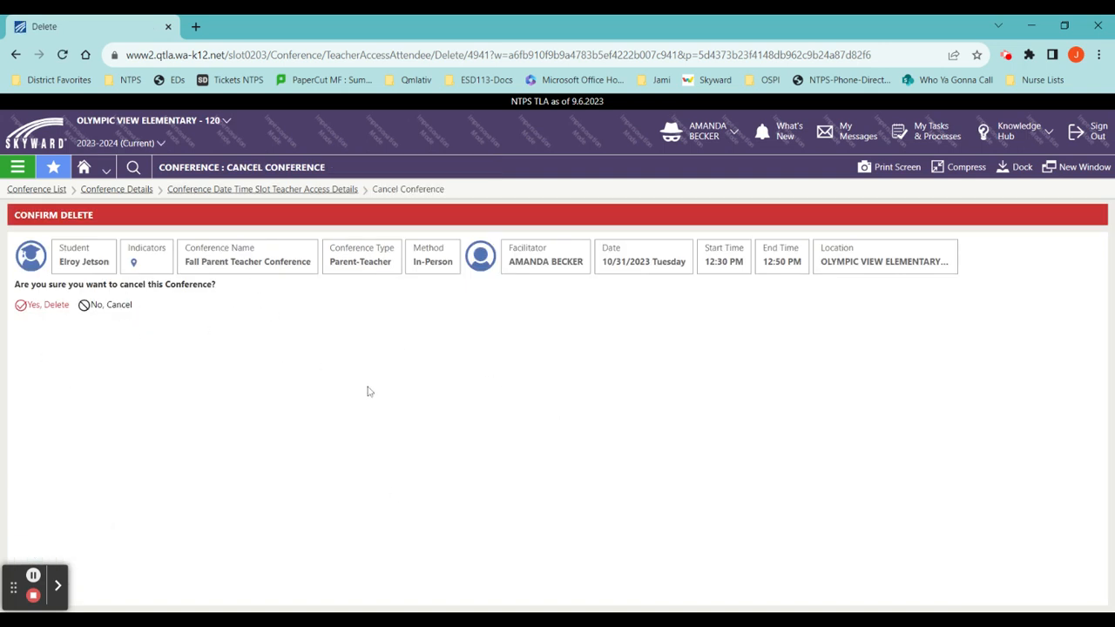
pyautogui.click(41, 307)
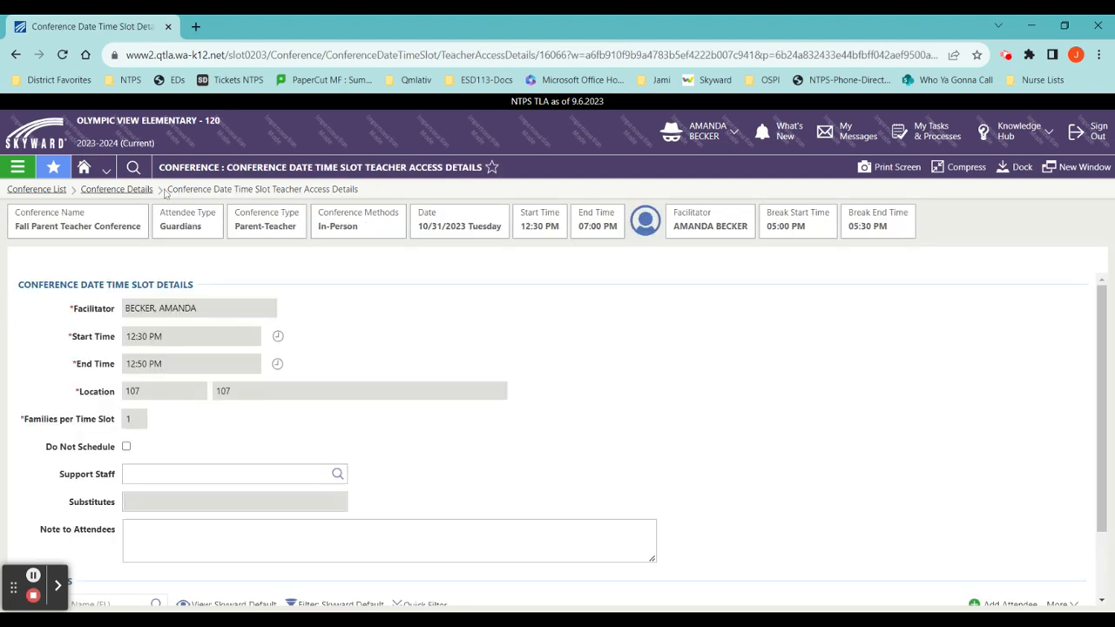
# - Open the conference's 4:15 PM - 4:35 PM slot and start a new attendee record, selecting the student by last name
pyautogui.click(128, 190)
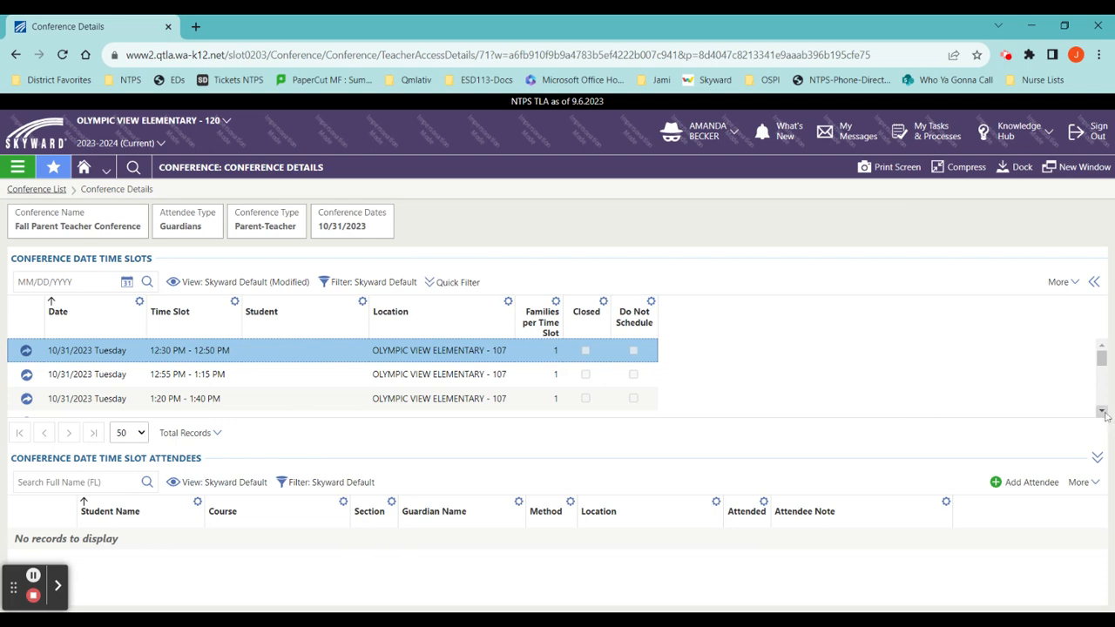
pyautogui.scroll(-2, 1102, 411)
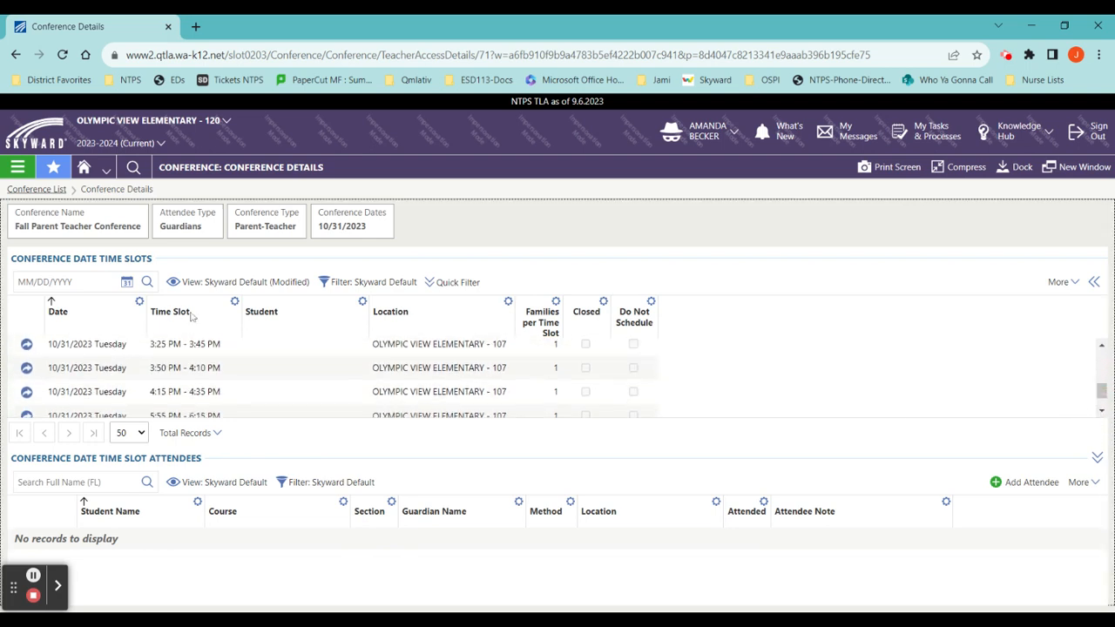
pyautogui.click(26, 392)
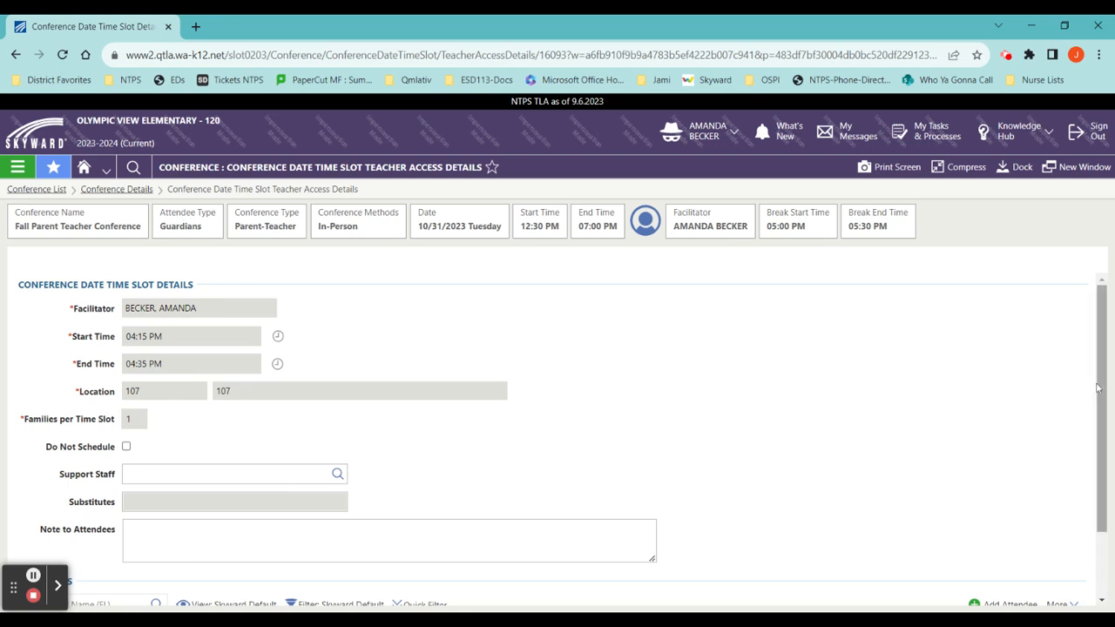
pyautogui.scroll(-2, 1095, 388)
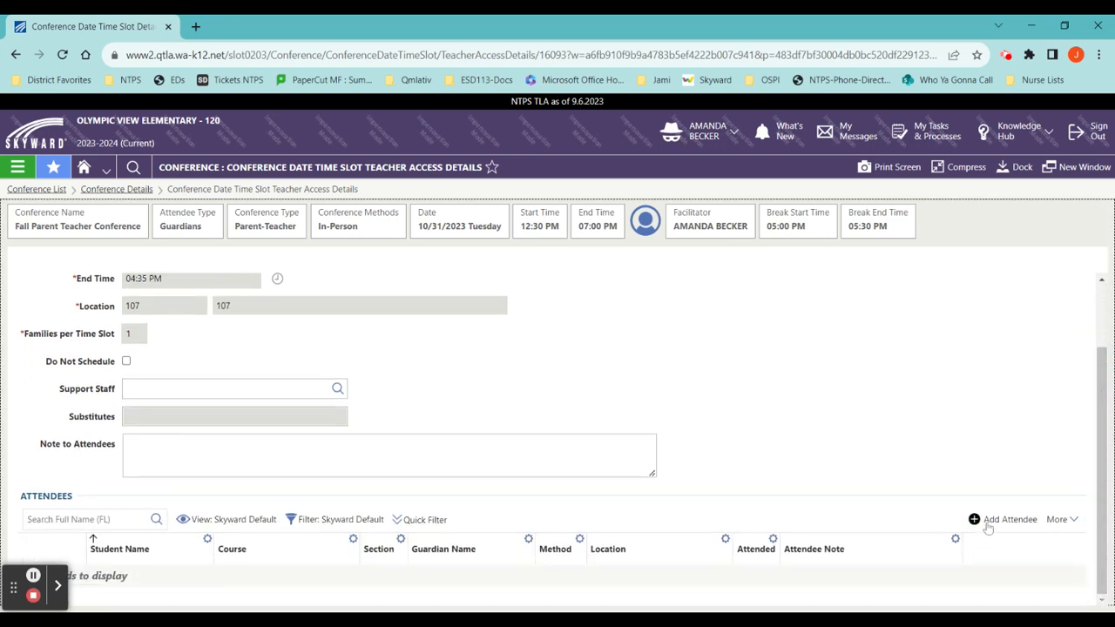
pyautogui.click(988, 520)
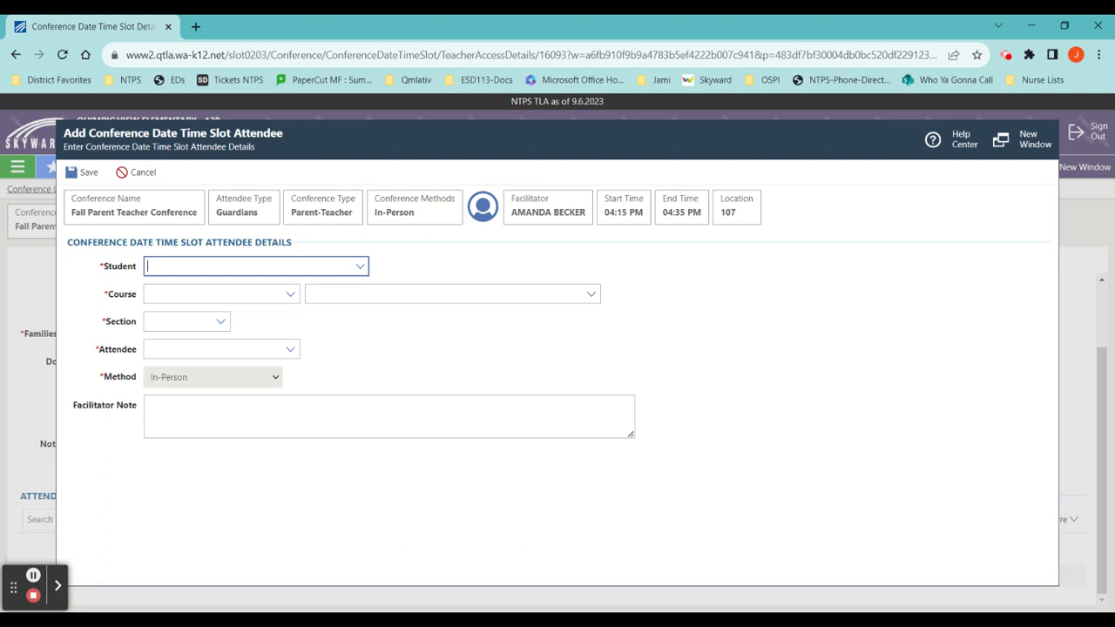
pyautogui.write('jet')
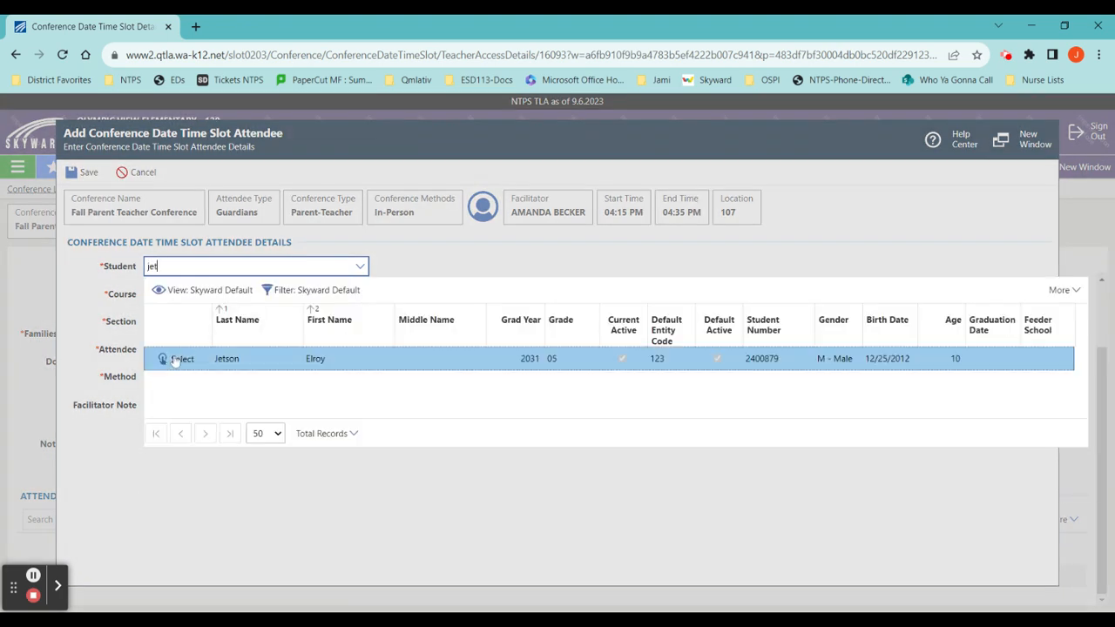
pyautogui.click(175, 360)
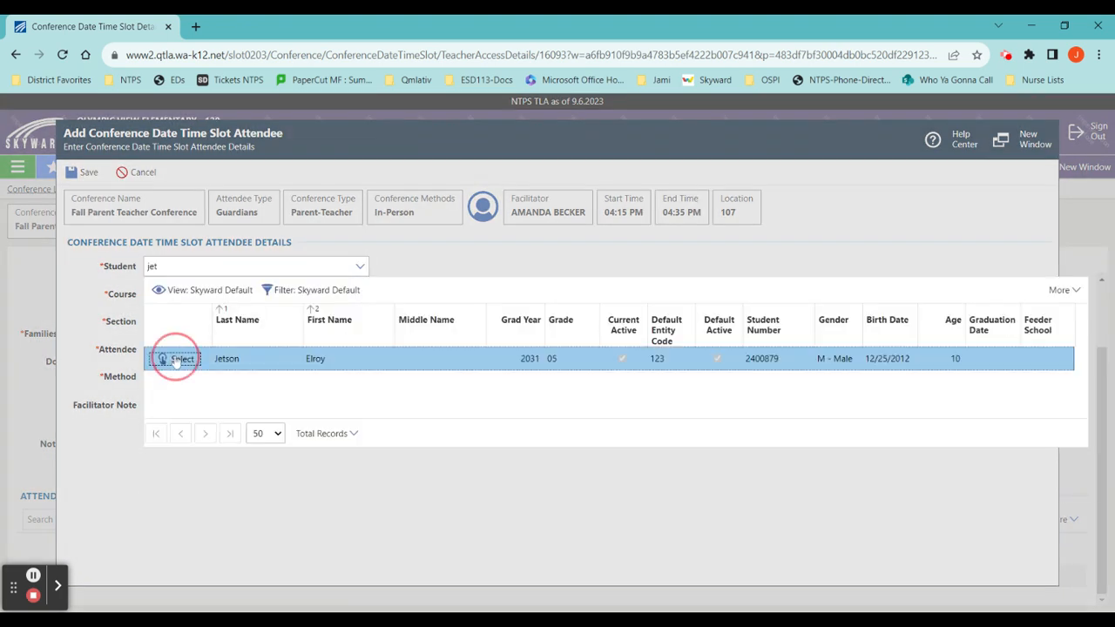
# - For the 4:15 PM attendee, choose course SBGB05, ELEMENTARY 5th Grade, and section 107
pyautogui.click(290, 294)
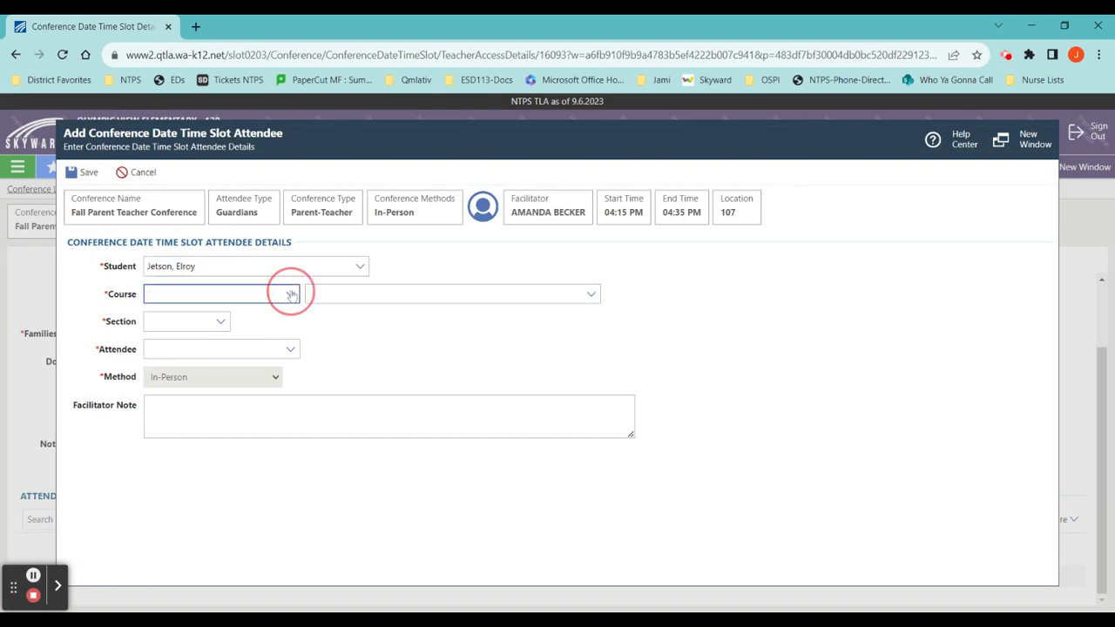
pyautogui.click(178, 376)
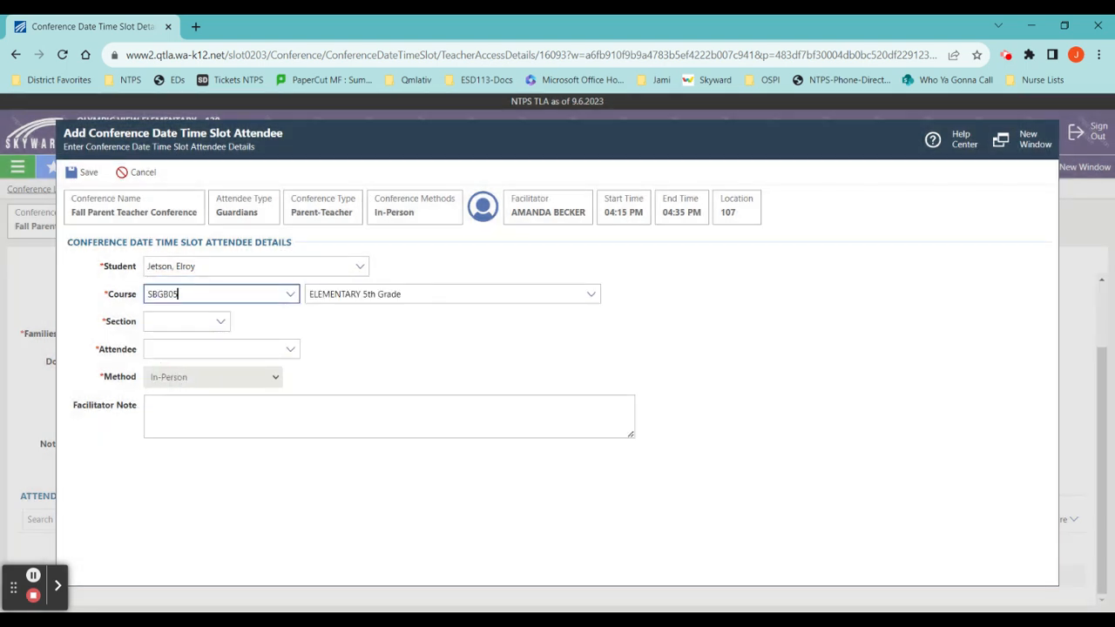
pyautogui.click(222, 322)
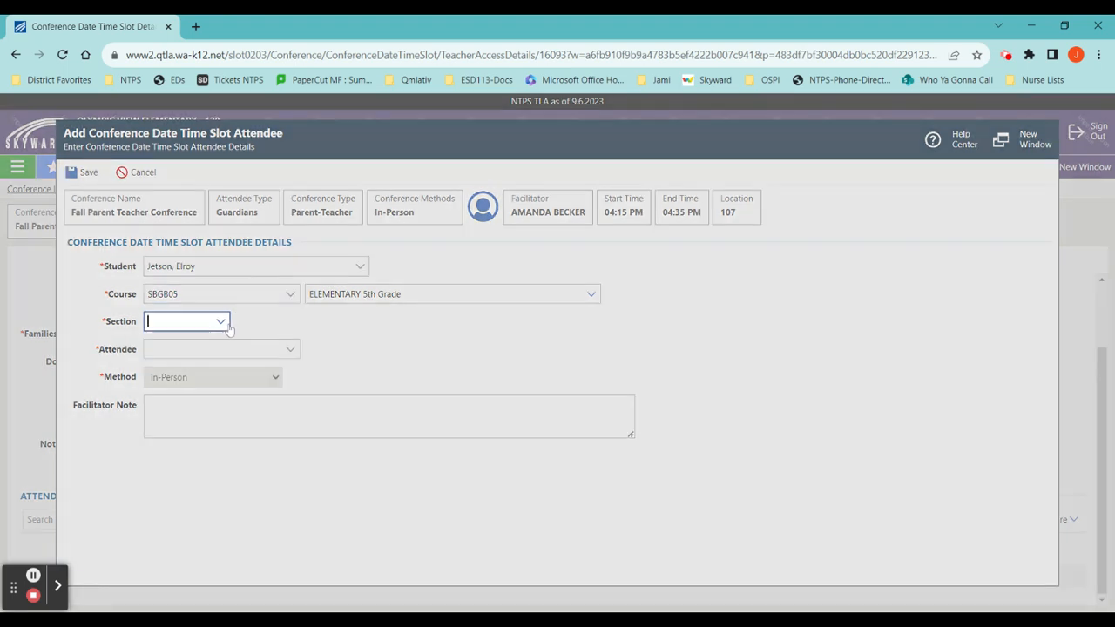
pyautogui.click(184, 426)
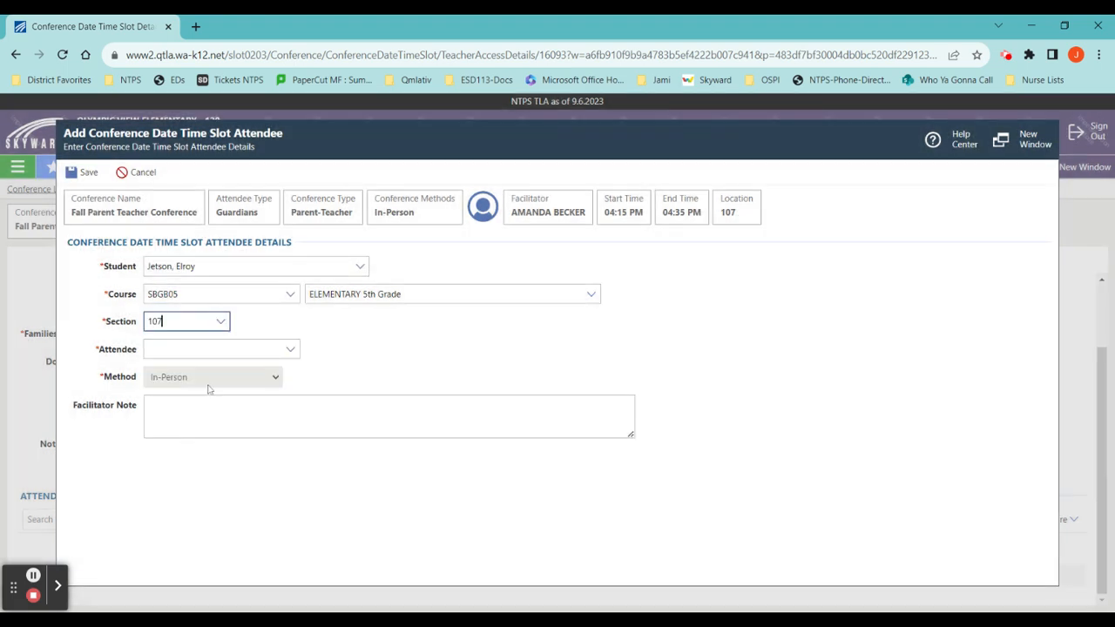
# - Choose the student's second listed guardian as the attendee and save the 4:15 PM - 4:35 PM booking
pyautogui.click(290, 349)
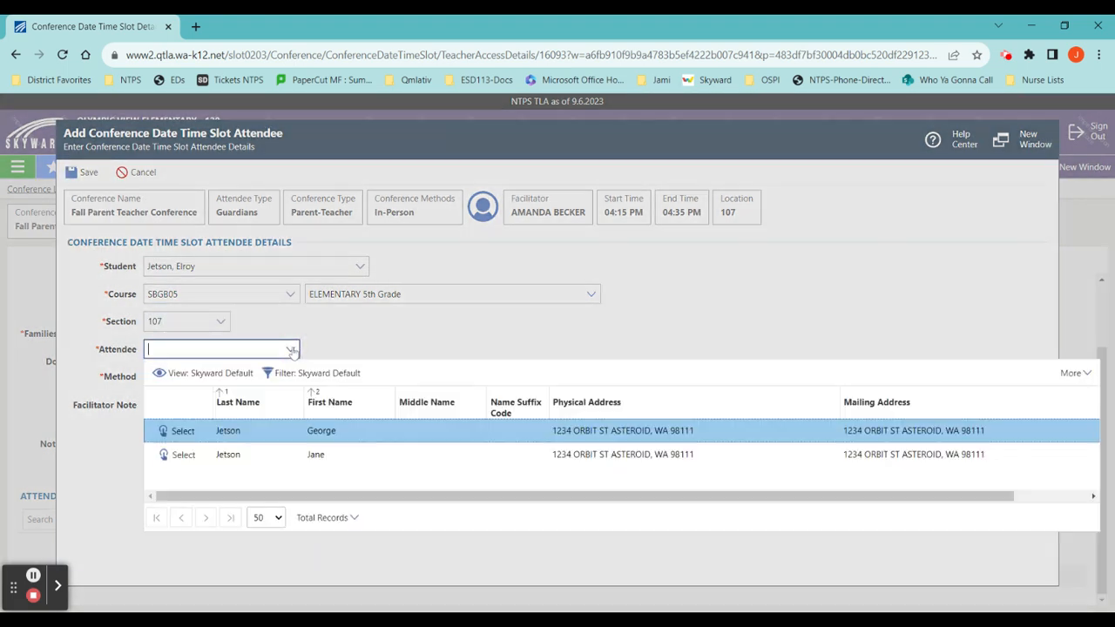
pyautogui.click(178, 454)
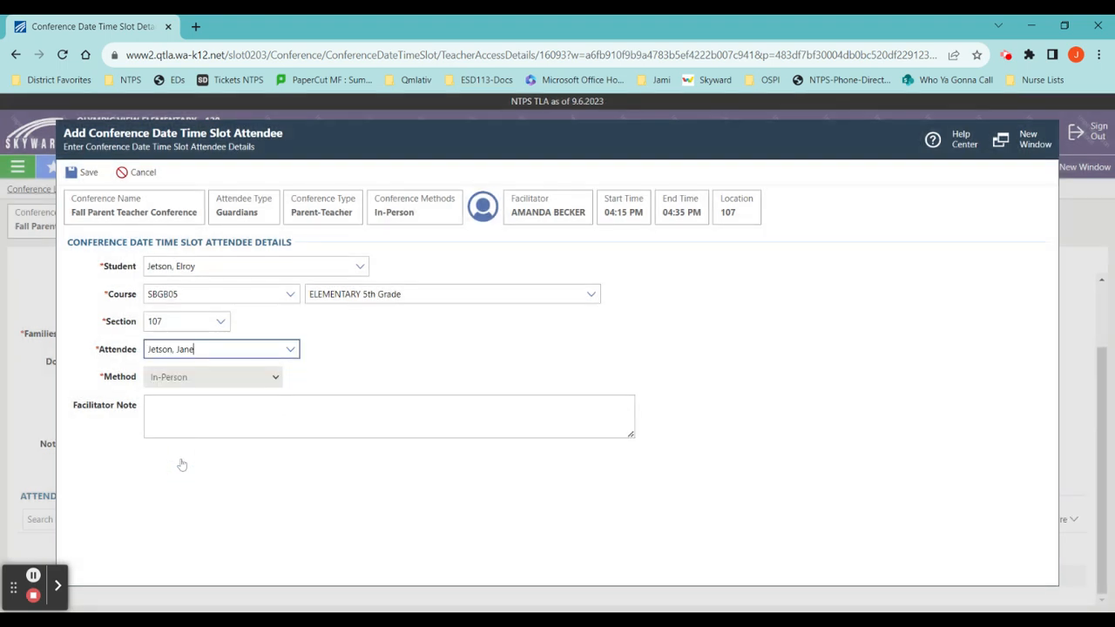
pyautogui.click(91, 171)
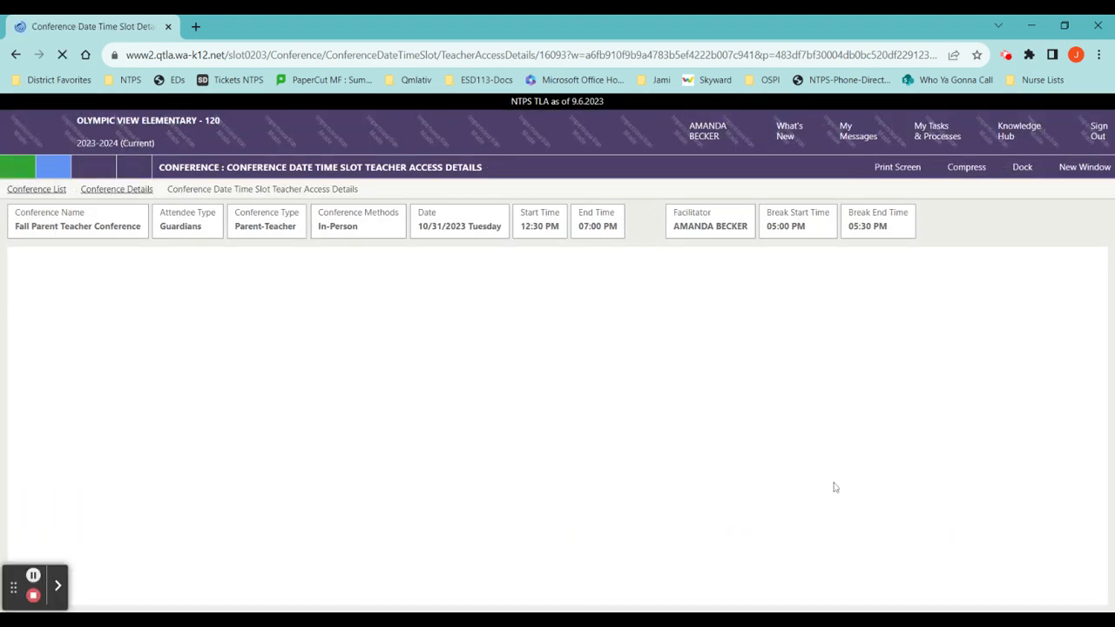
# - Review the saved 4:15 PM - 4:35 PM slot details and go back to the list of conferences
pyautogui.moveTo(1082, 383); pyautogui.dragTo(1094, 474)
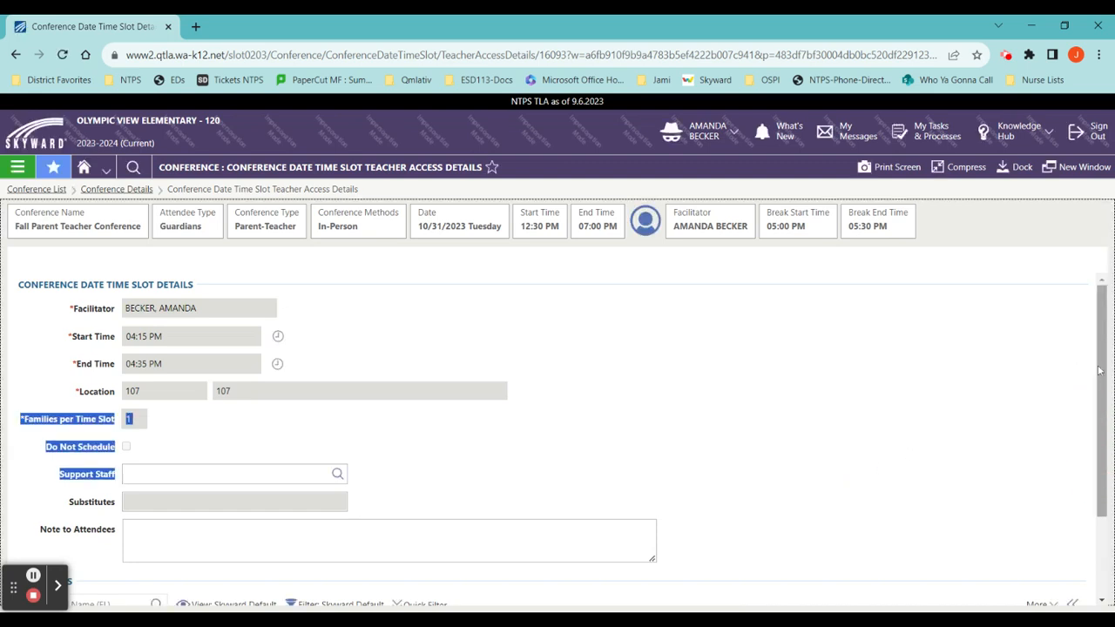
pyautogui.moveTo(1102, 365); pyautogui.dragTo(1113, 279)
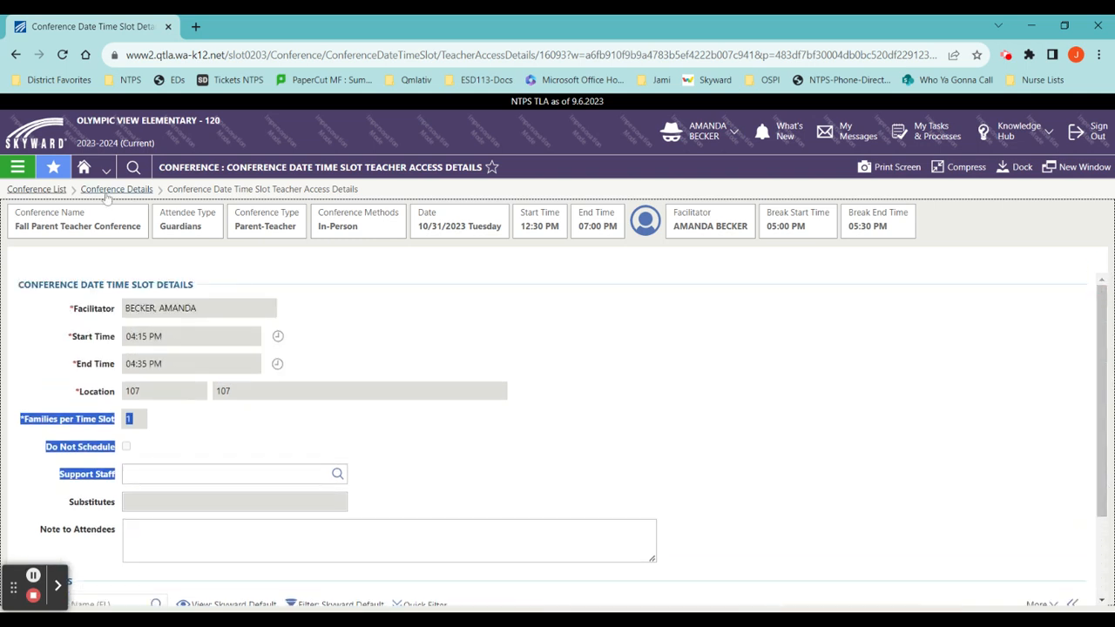
pyautogui.click(46, 191)
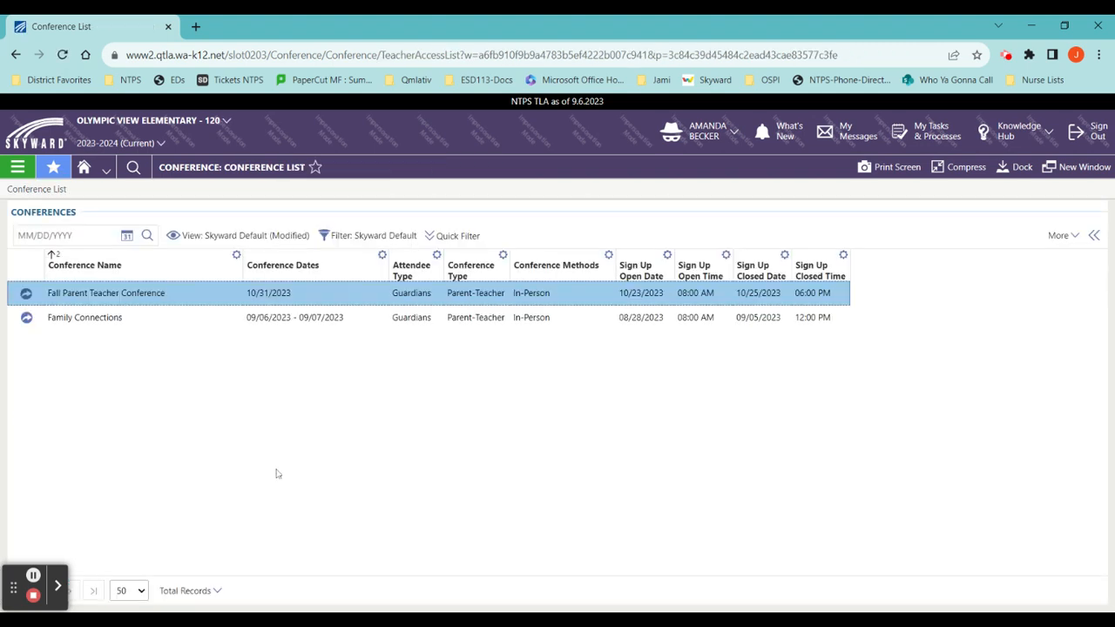